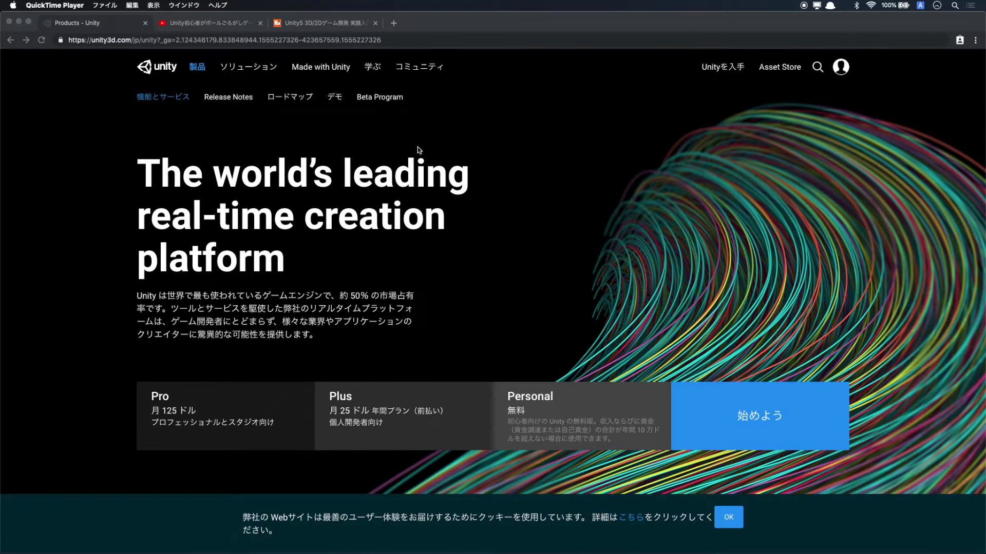
In Chrome, glance at the Unity5 book page, then return to the Unity products page.
left_click(336, 27)
left_click(337, 26)
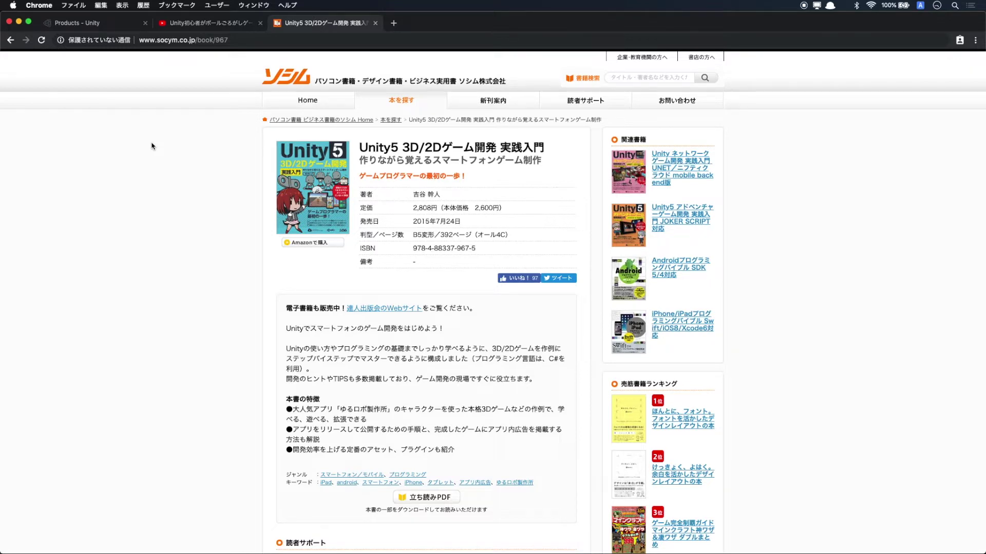
left_click(92, 25)
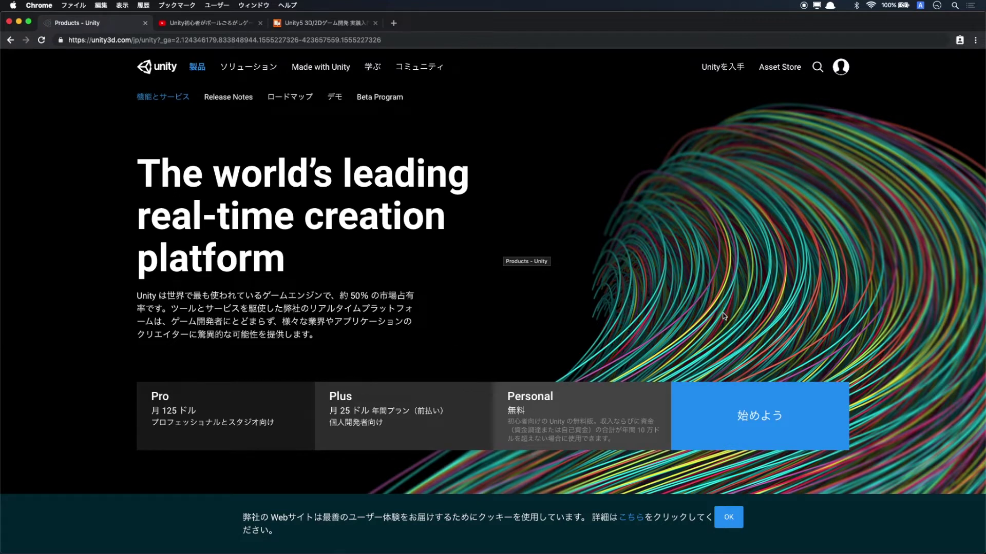
Open the free Personal plan's store page, look it over, and go to its download page.
left_click(591, 432)
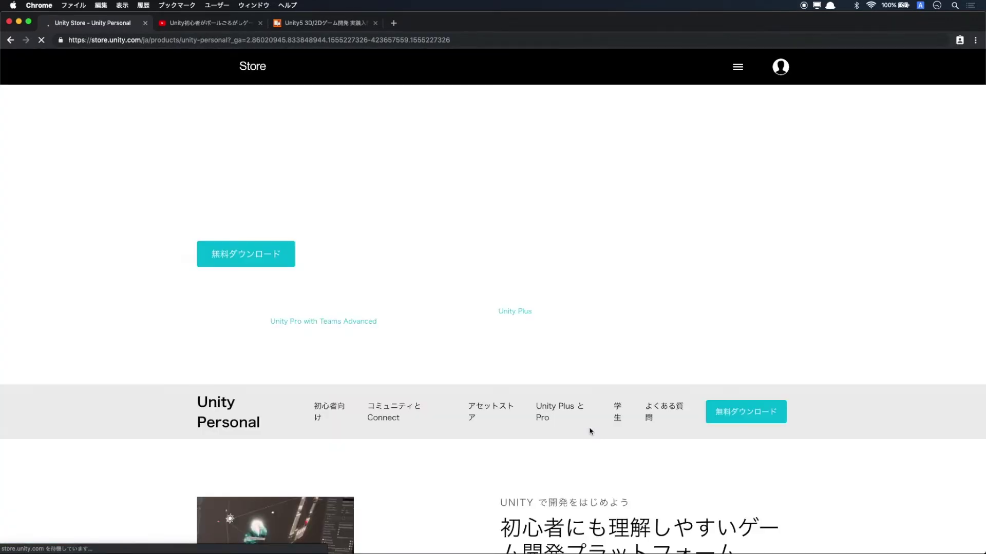
scroll(590, 432, "down", 2)
scroll(590, 432, "up", 2)
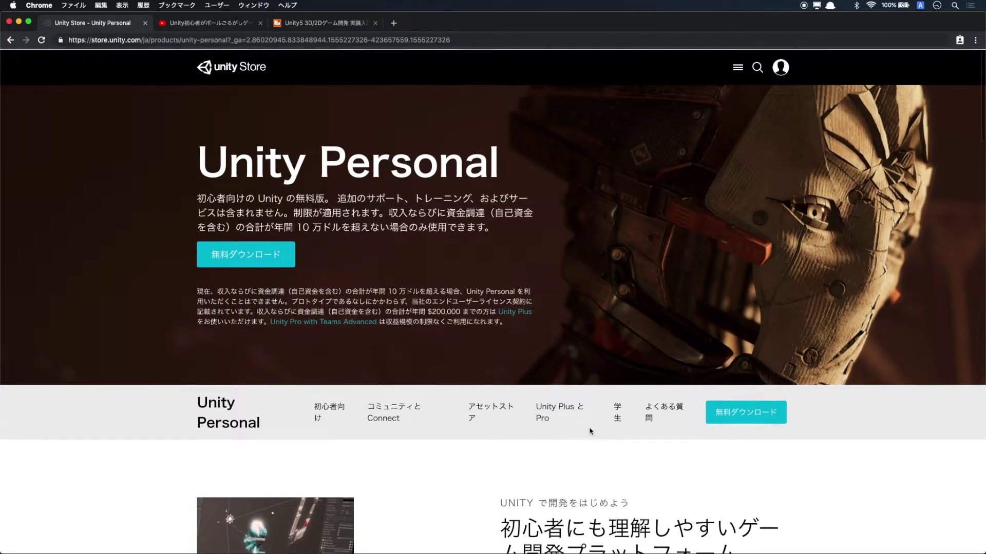
scroll(591, 431, "down", 3)
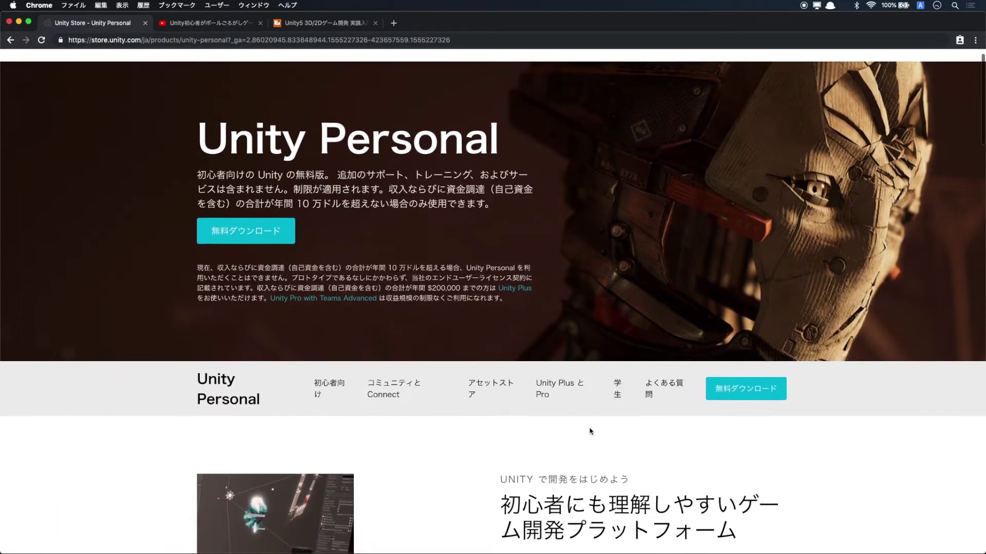
scroll(591, 432, "down", 4)
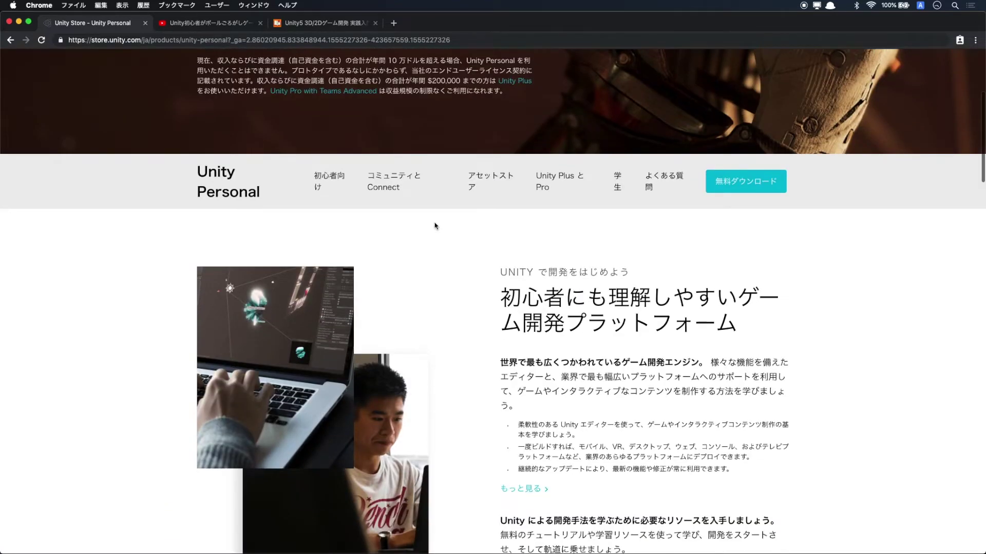
scroll(378, 309, "down", 3)
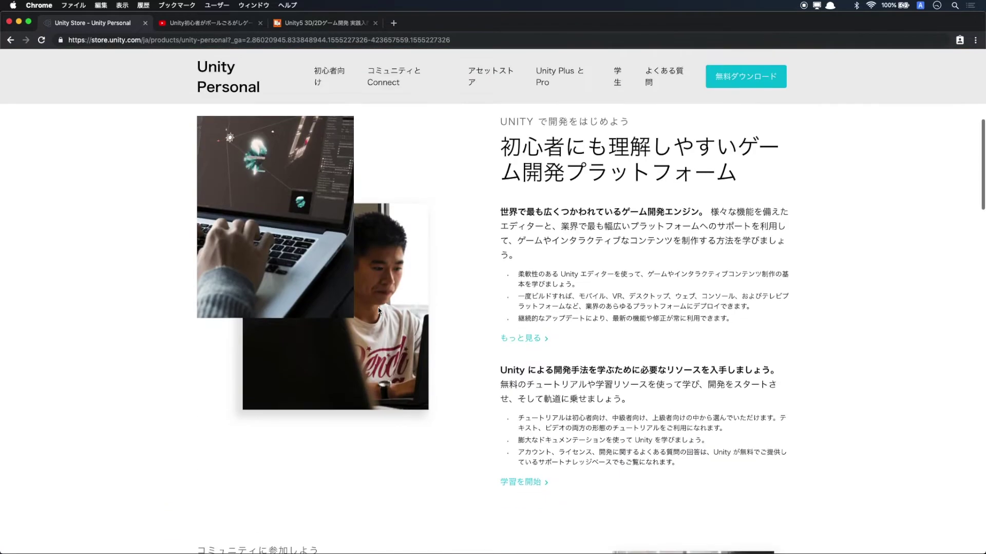
scroll(378, 307, "down", 3)
scroll(378, 307, "down", 3)
scroll(378, 307, "down", 3)
scroll(379, 311, "down", 4)
scroll(379, 310, "down", 6)
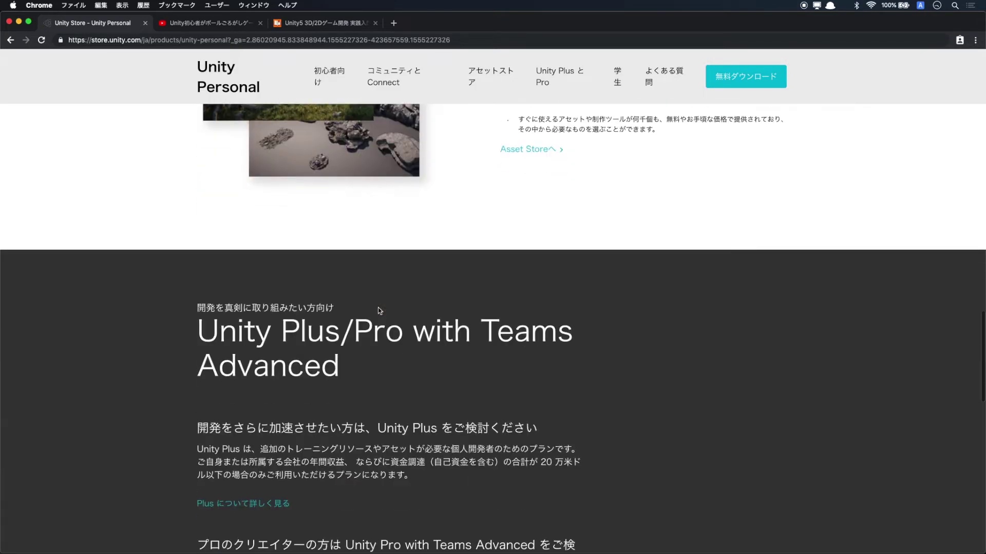
scroll(379, 311, "down", 5)
scroll(379, 310, "down", 4)
scroll(379, 311, "down", 2)
scroll(379, 310, "down", 3)
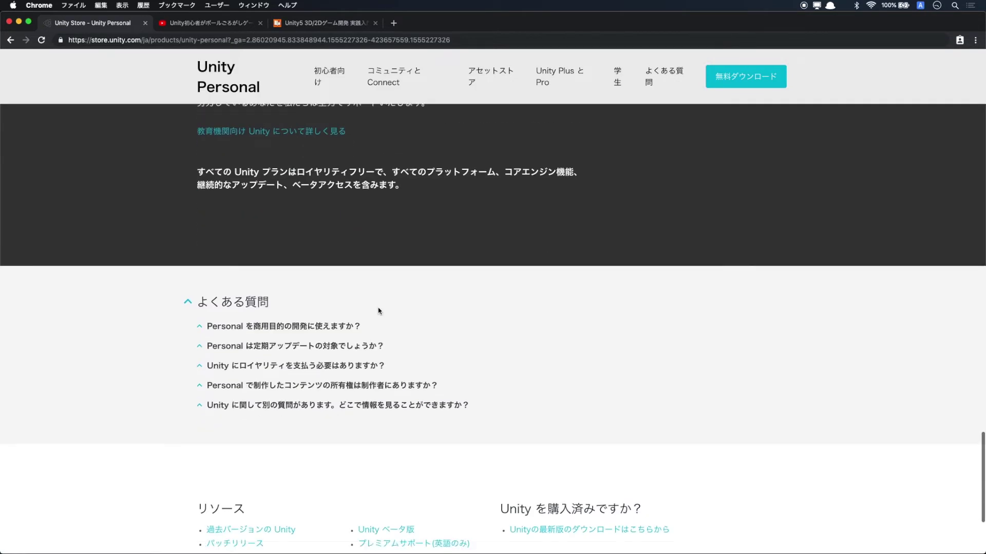
scroll(378, 310, "up", 10)
scroll(378, 311, "up", 10)
scroll(378, 311, "up", 6)
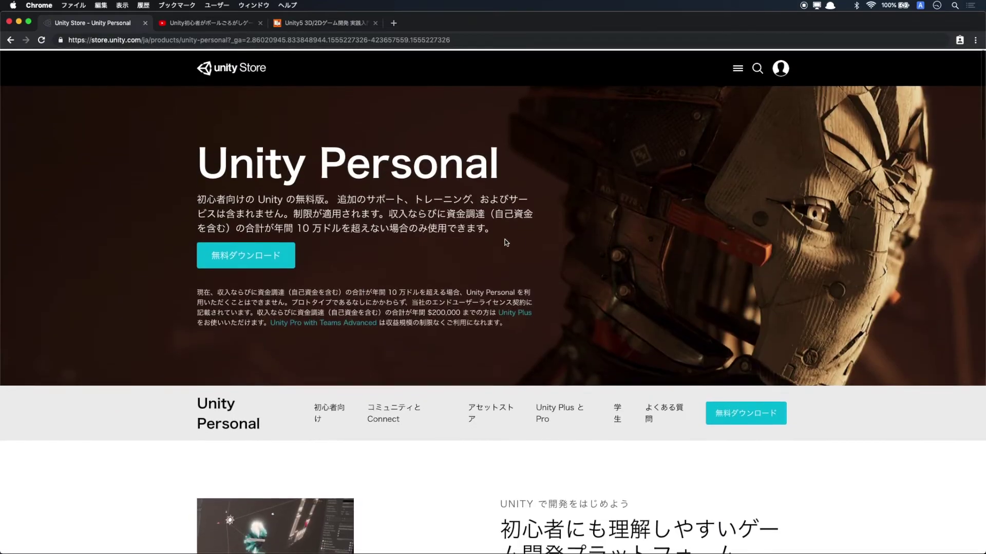
left_click(740, 415)
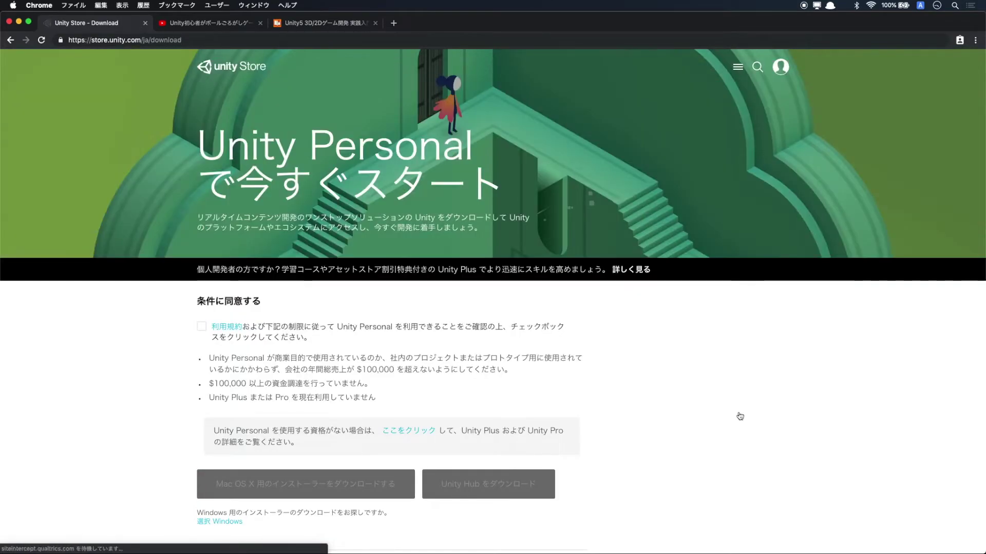
Agree to the Personal terms, download UnityHubSetup.dmg and the Mac installer, and open UnityDownloadAssistant.dmg.
left_click(202, 327)
scroll(472, 335, "down", 5)
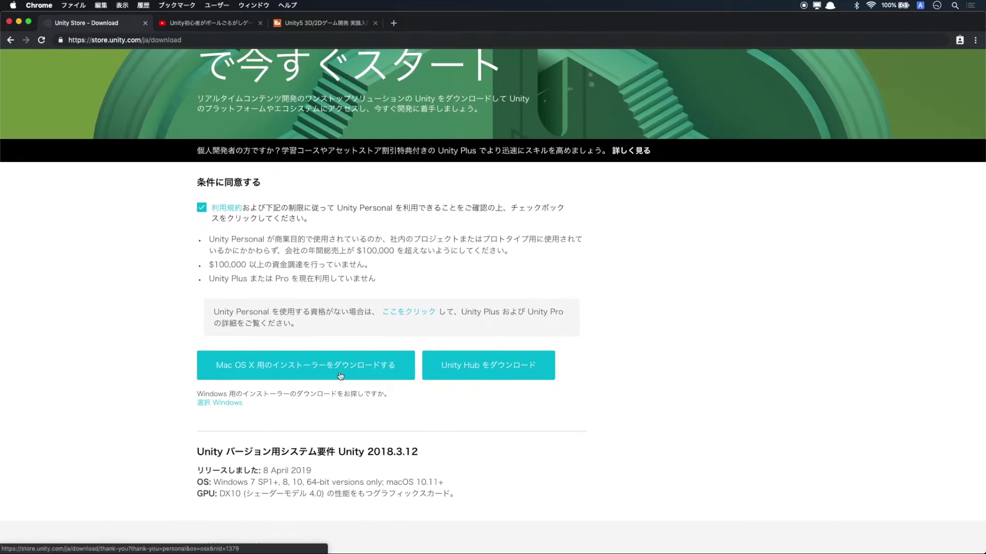
left_click(506, 377)
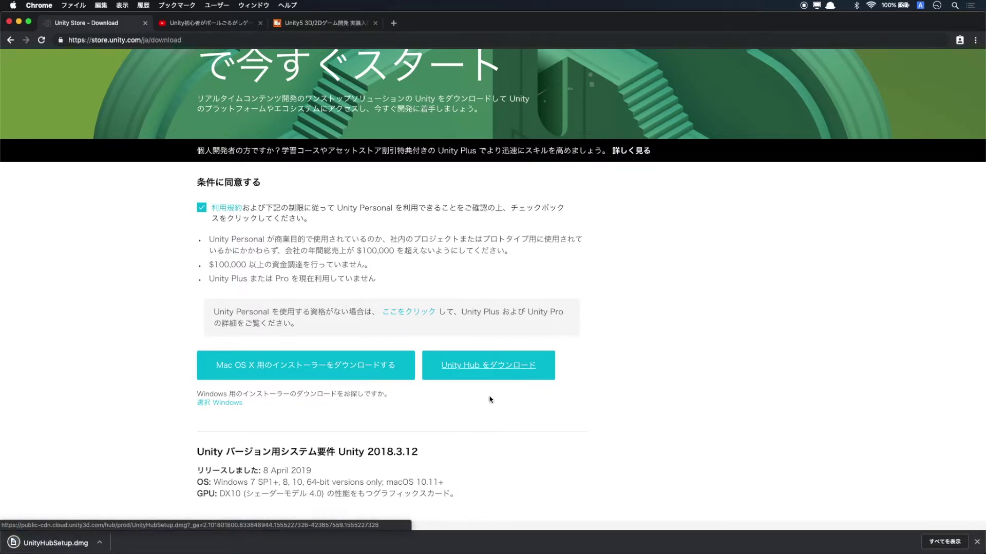
left_click(301, 373)
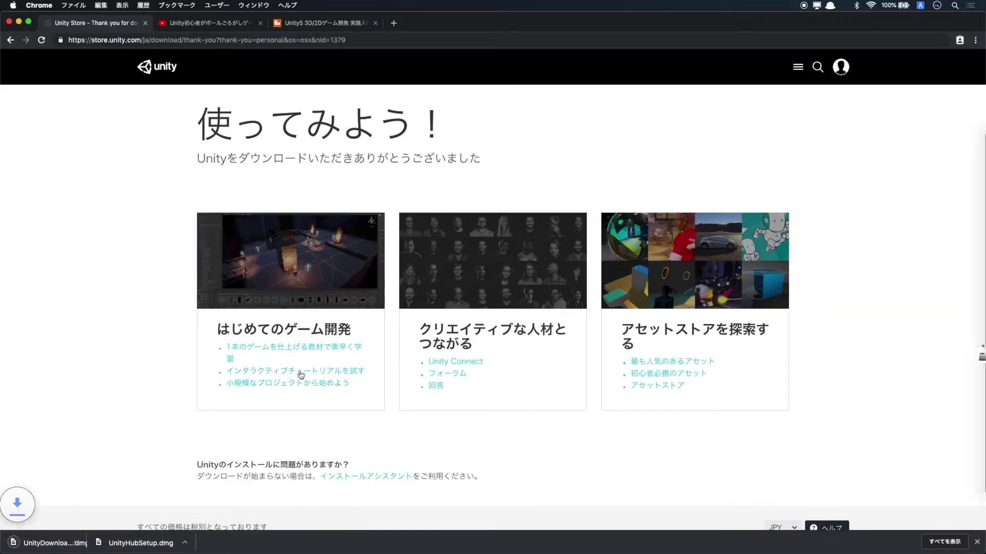
left_click(71, 544)
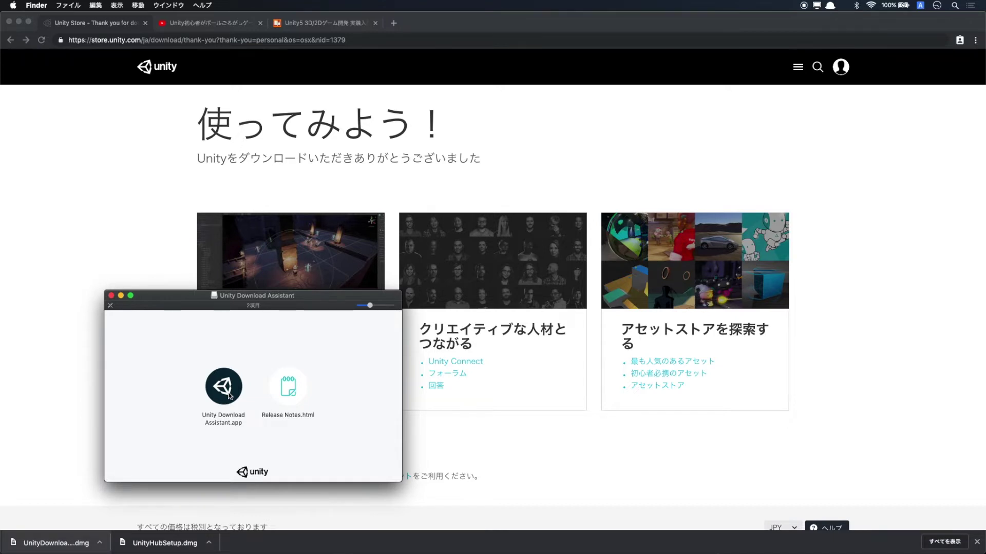
Launch Unity Download Assistant.app and accept the Unity software license agreement.
double_click(224, 390)
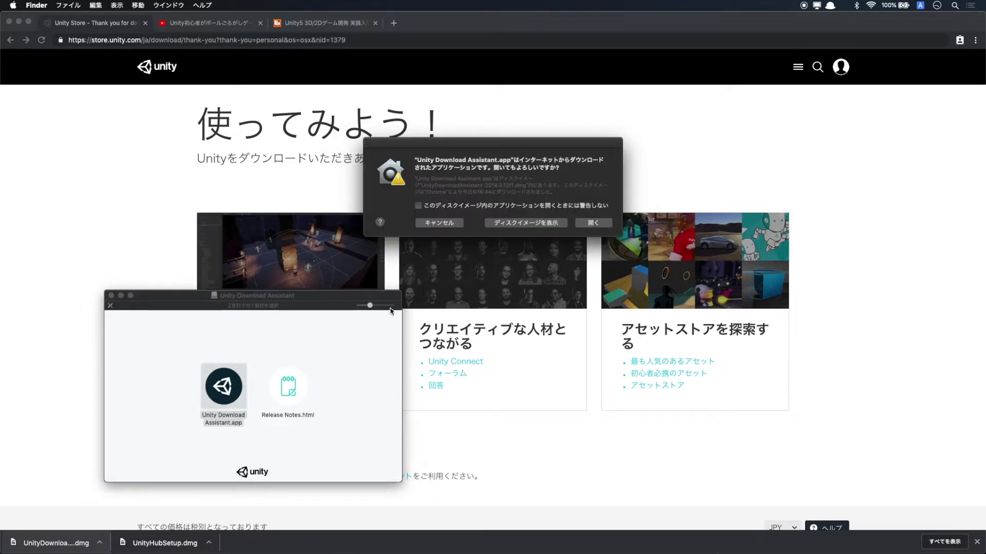
left_click(588, 224)
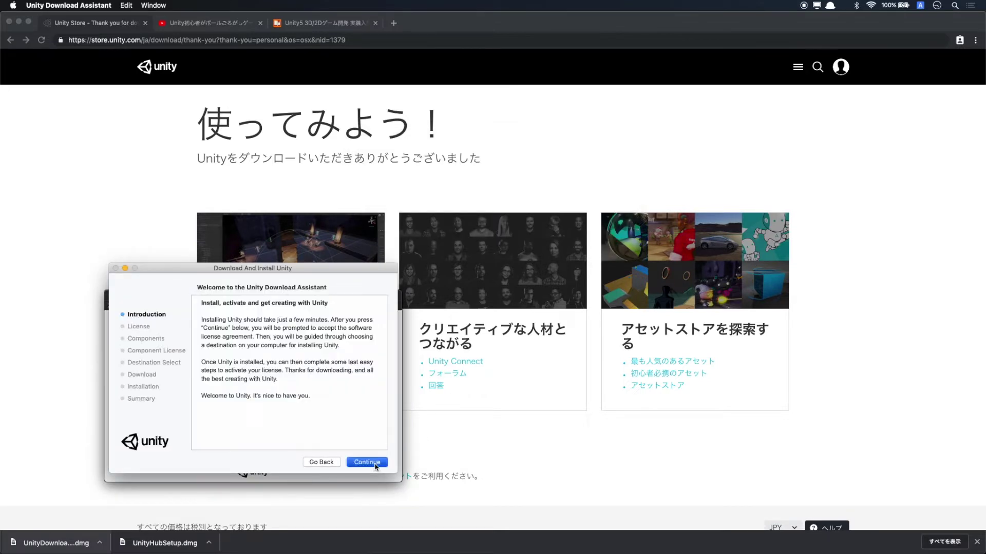
left_click(376, 464)
left_click(376, 464)
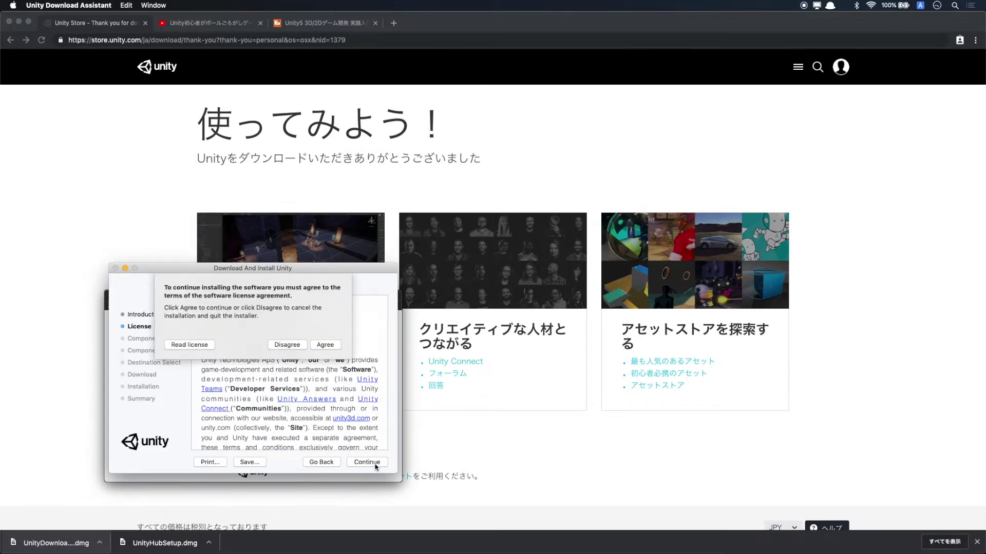
left_click(325, 345)
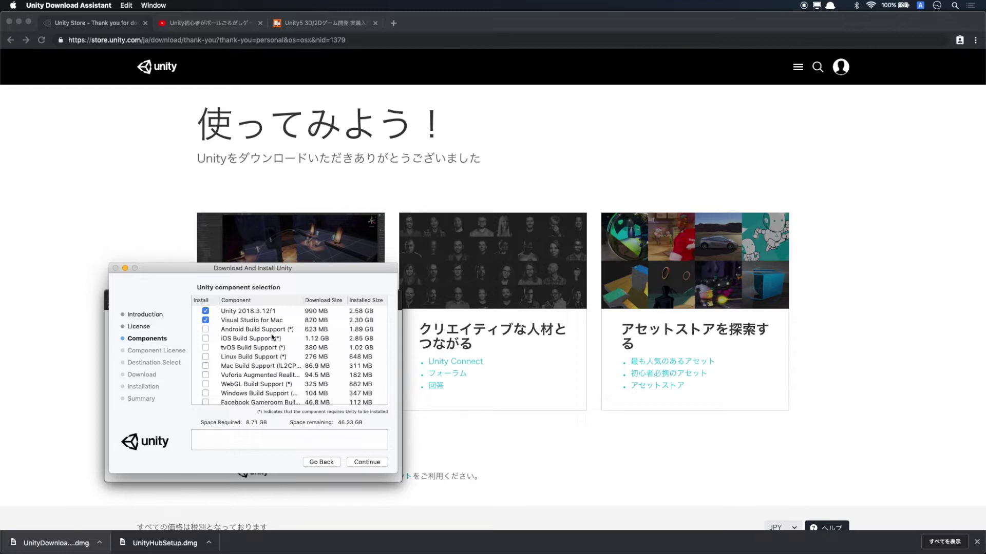
Keep the default components, accept their license, install onto Macintosh HD, and close the installer.
scroll(268, 348, "down", 2)
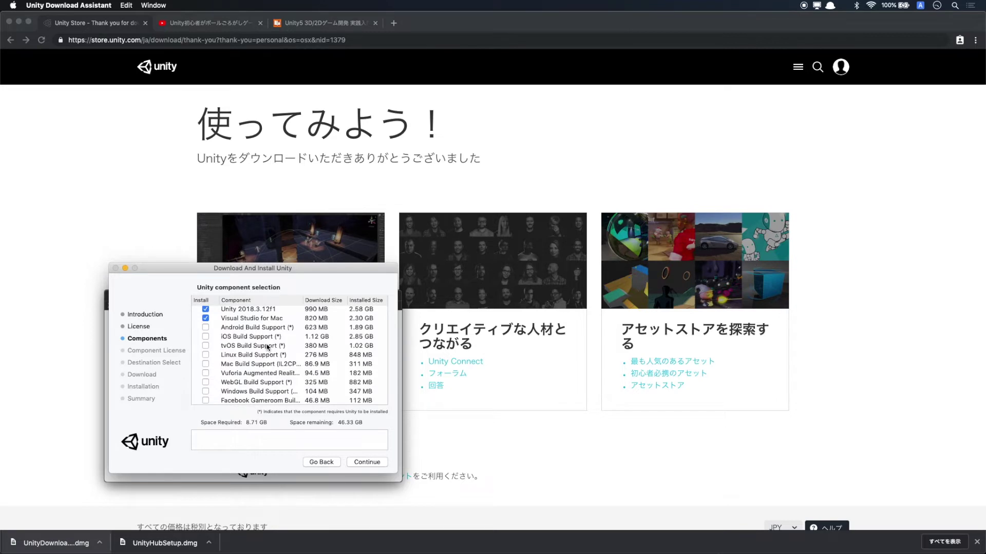
scroll(267, 347, "up", 1)
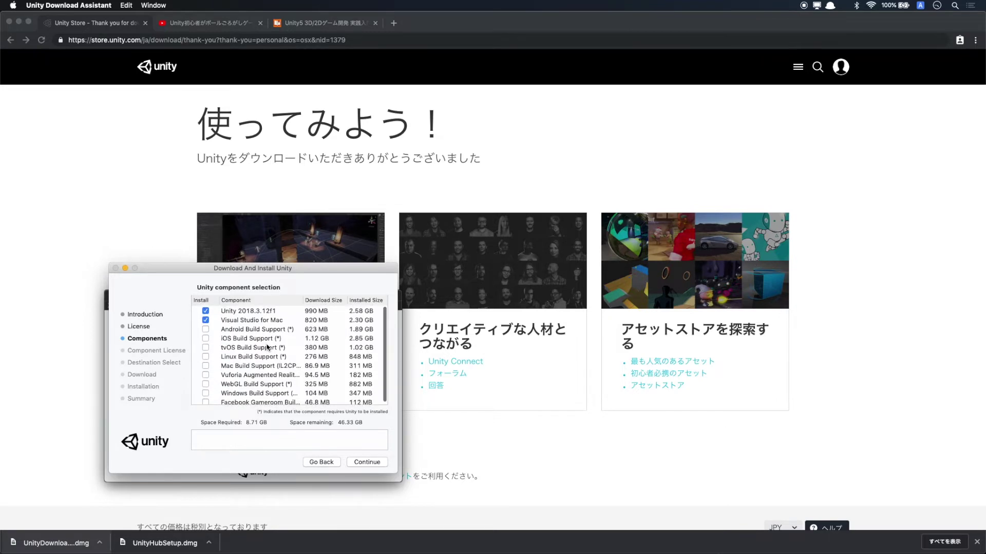
left_click(370, 463)
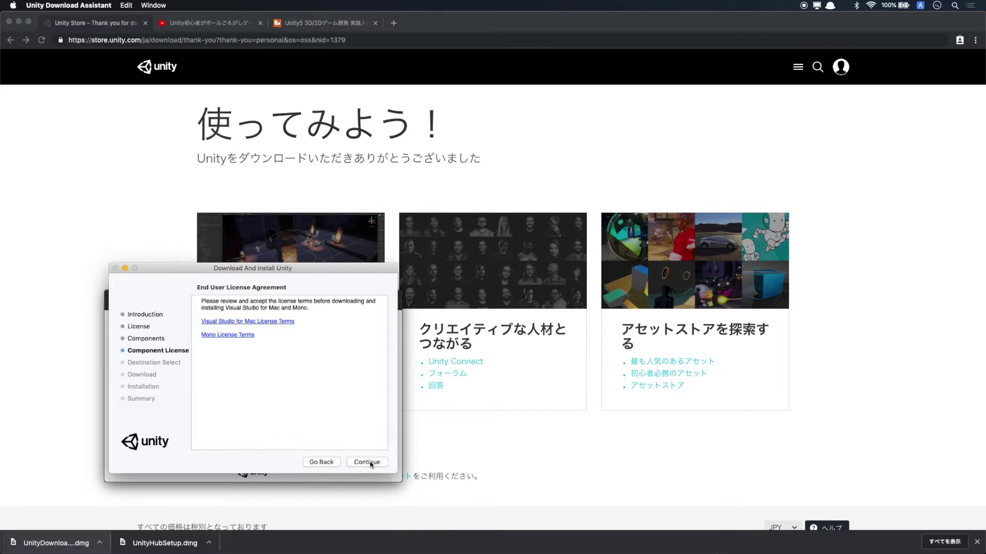
left_click(371, 463)
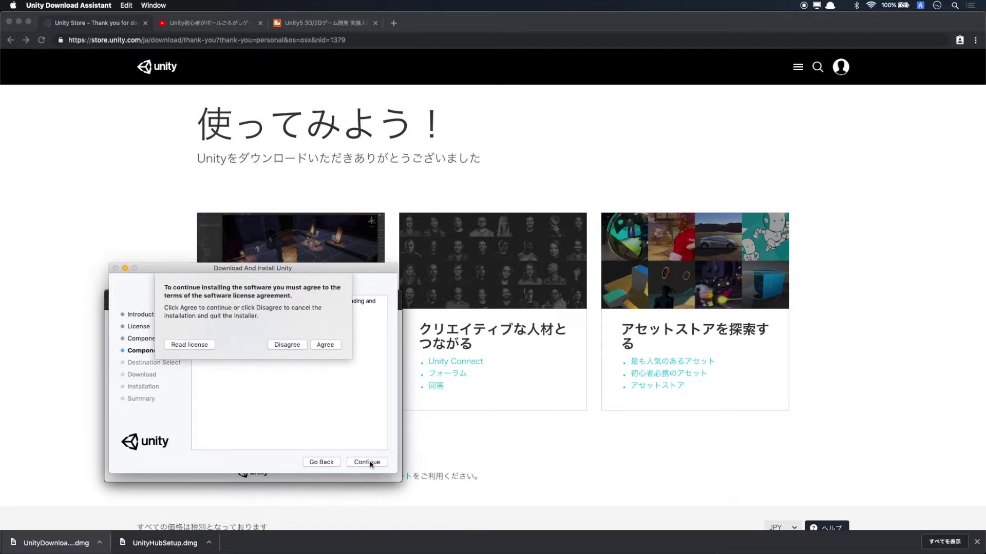
left_click(321, 346)
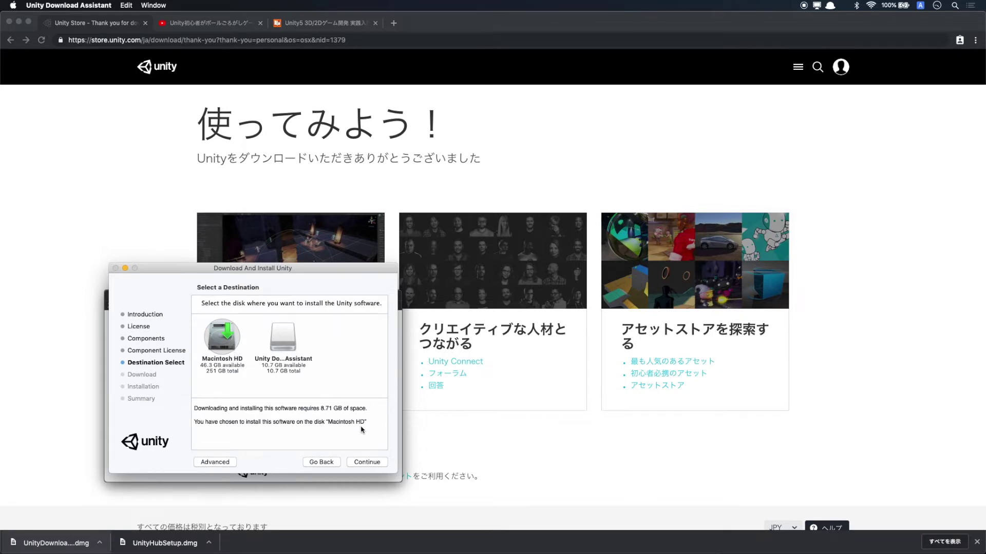
left_click(380, 463)
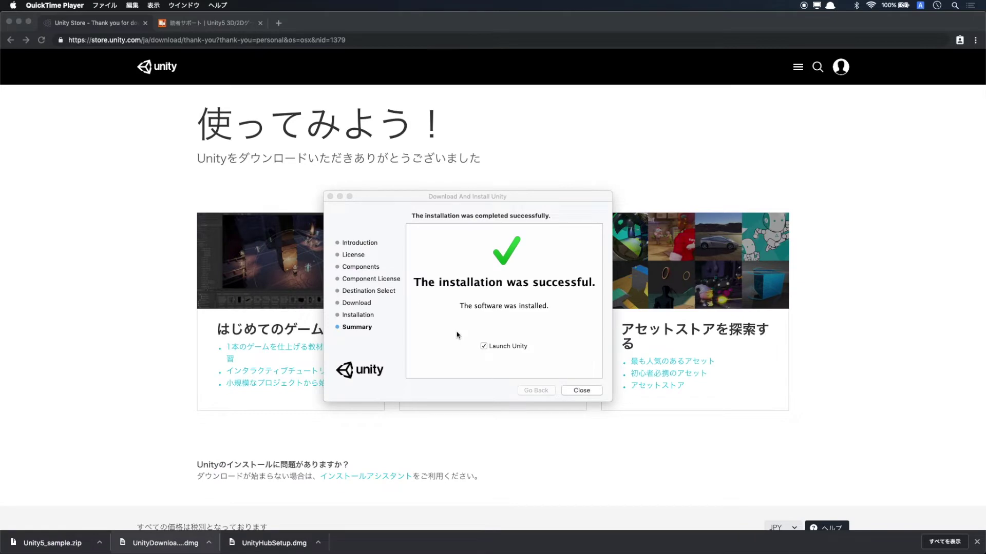
left_click(596, 392)
left_click(582, 390)
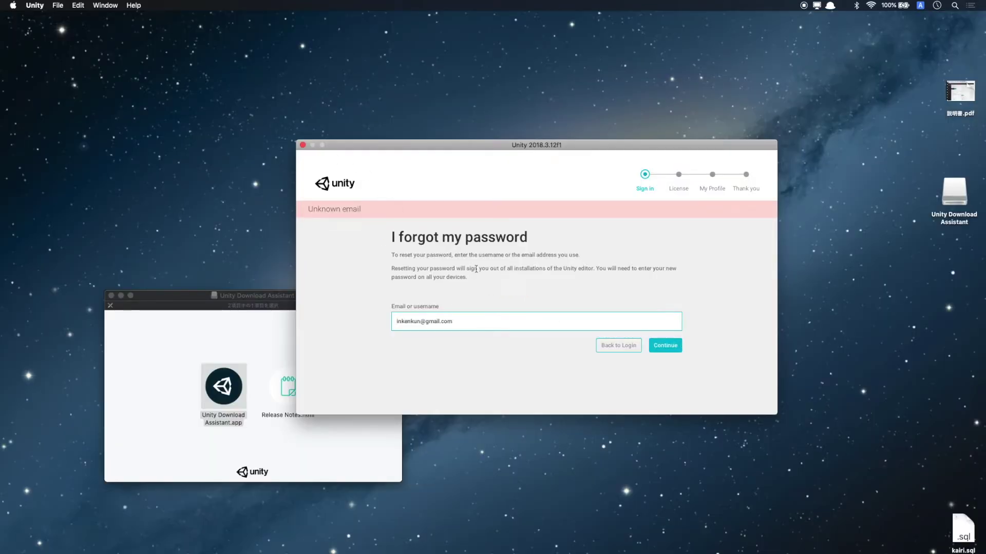
Start creating a new Unity ID, begin entering the account email, then switch to Chrome.
left_click(605, 349)
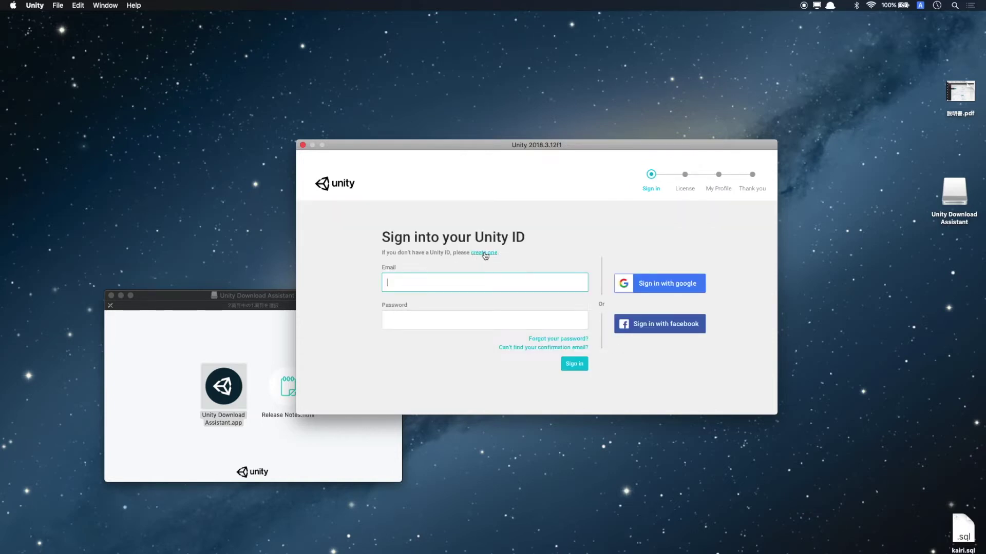
left_click(484, 253)
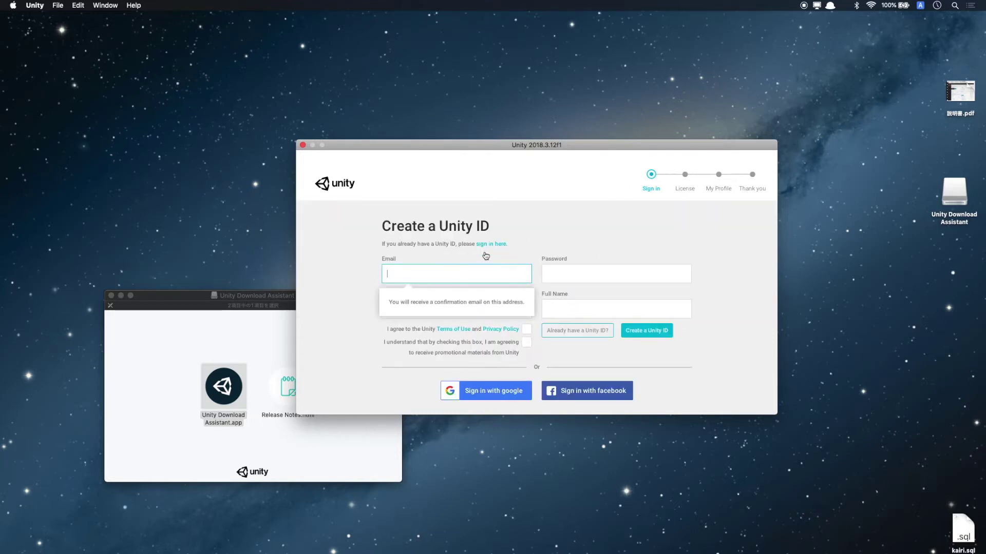
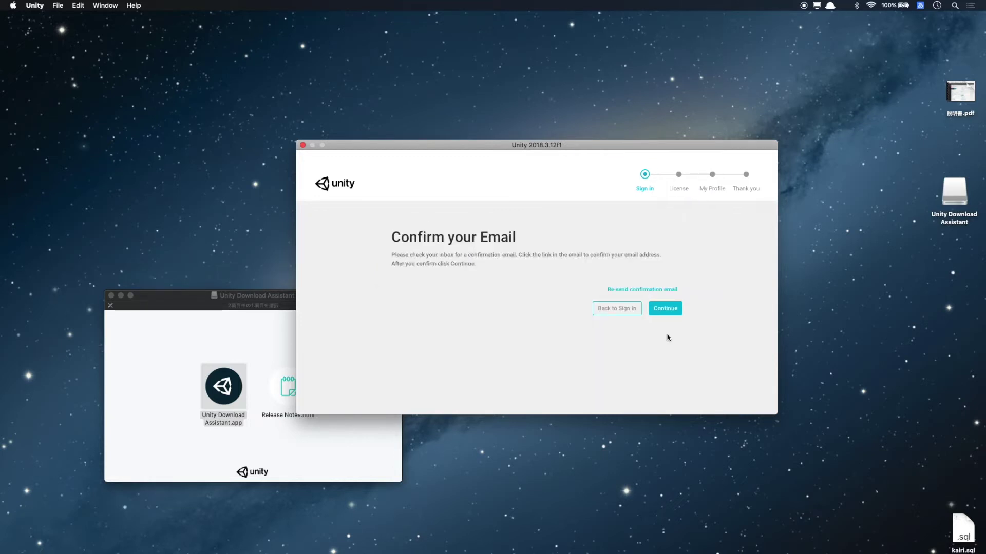
key("ctrl+Left")
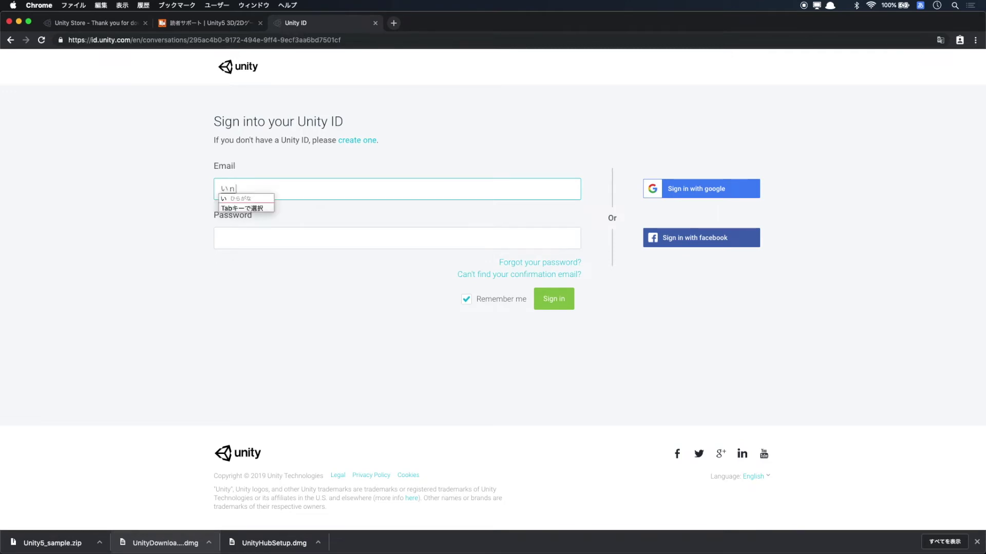
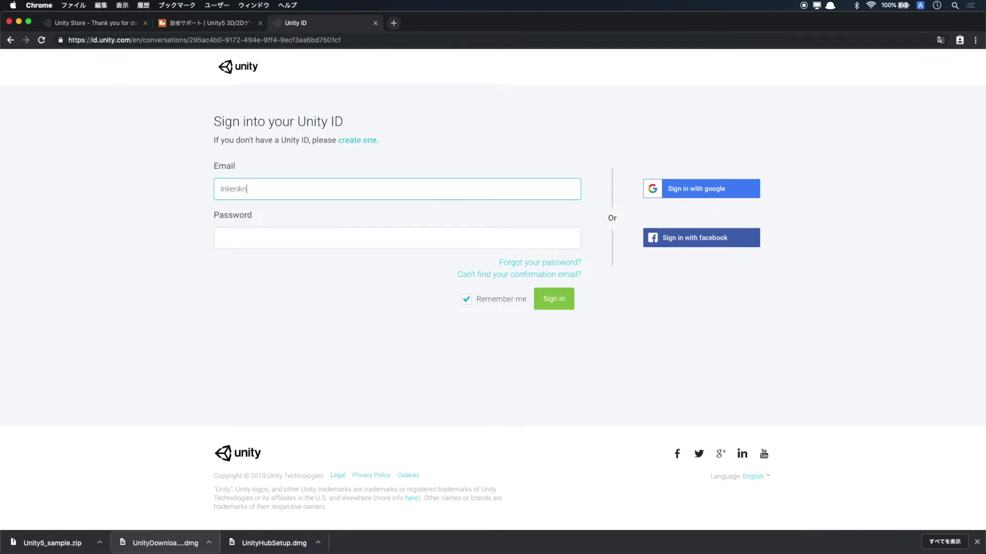
Sign in to the Unity ID account with the saved credentials, then return to the installer desktop.
left_click(338, 236)
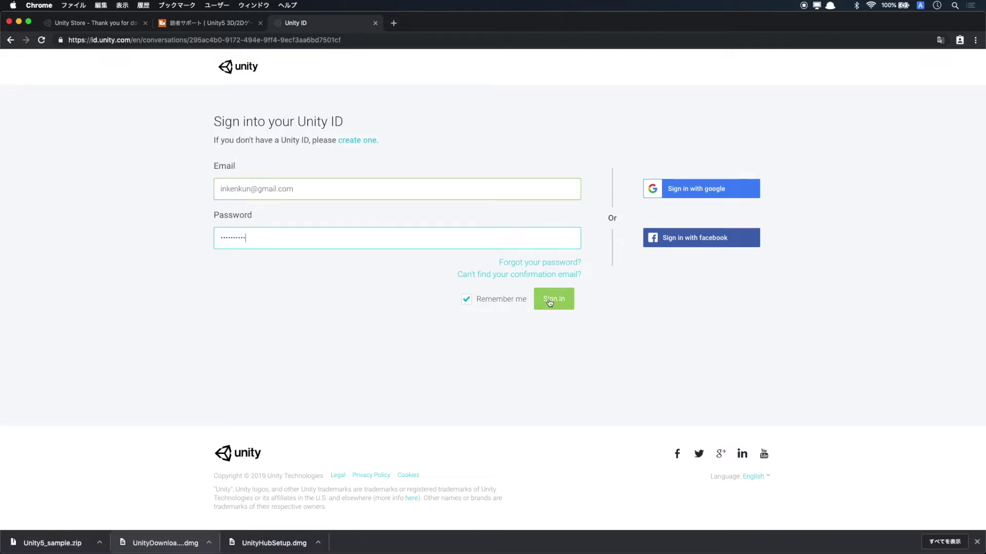
left_click(540, 305)
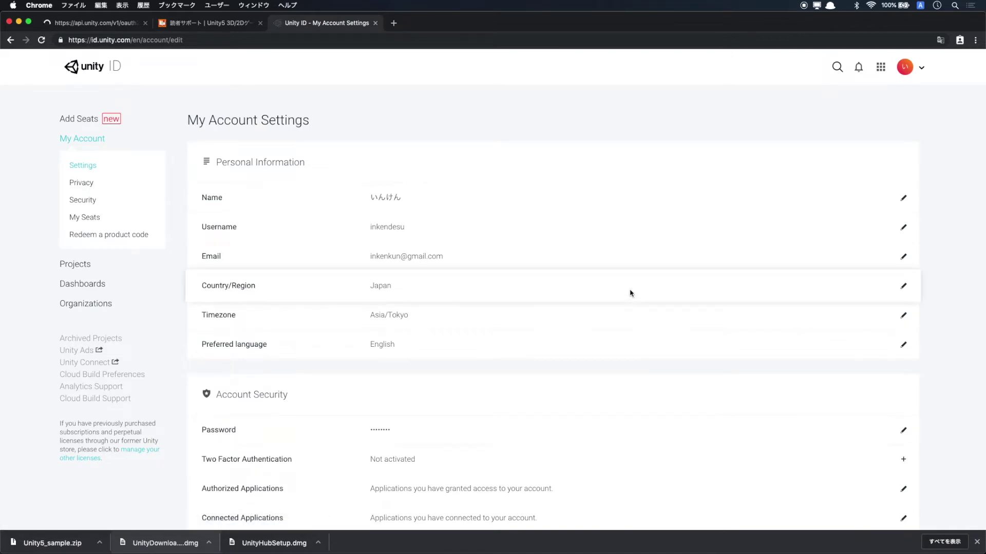
key("ctrl+Right")
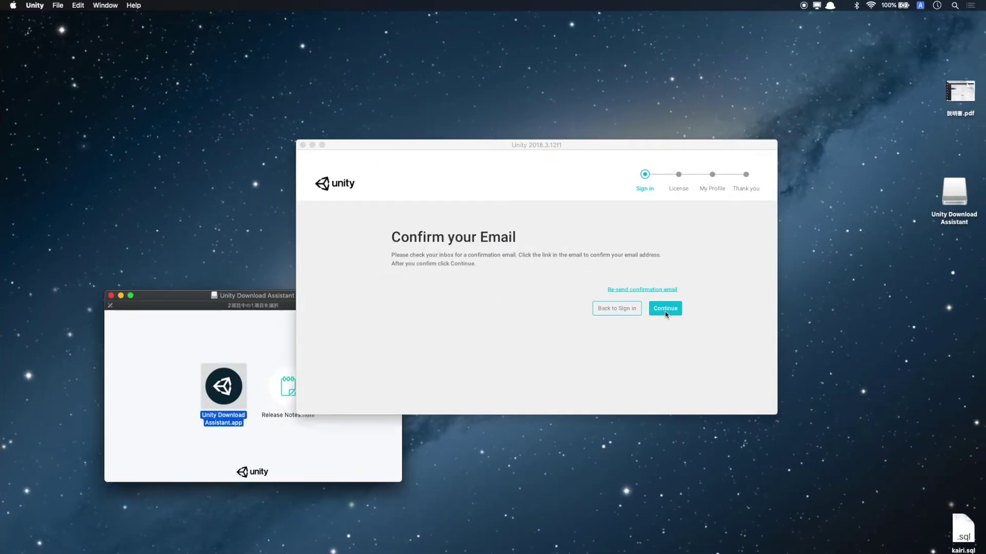
Choose the free Unity Personal licence and declare Unity isn't used professionally.
left_click(665, 311)
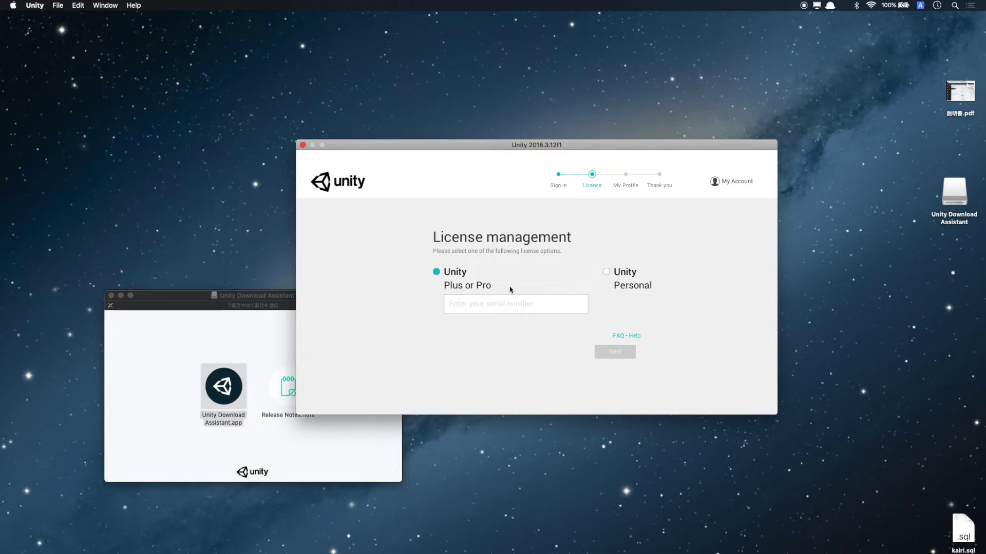
left_click(608, 276)
left_click(630, 355)
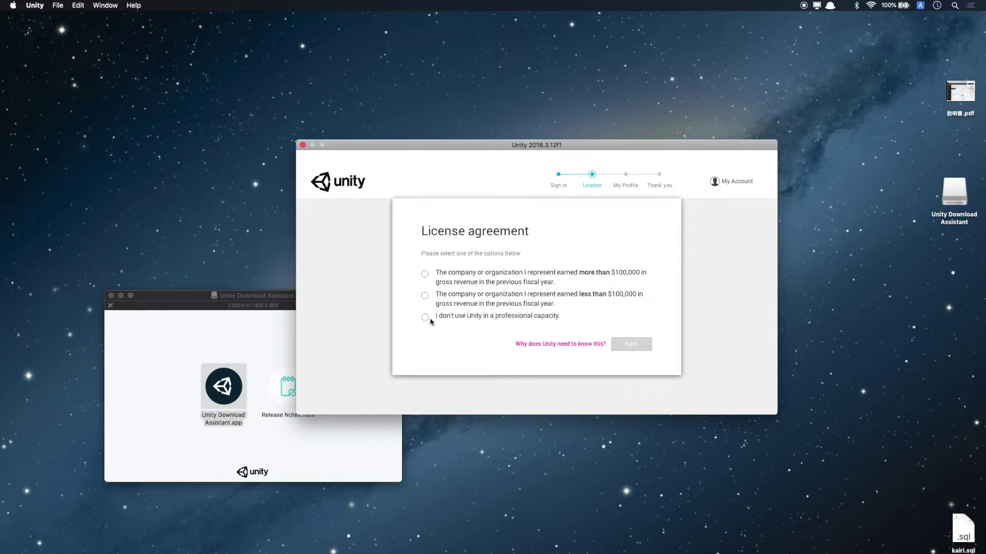
left_click(426, 317)
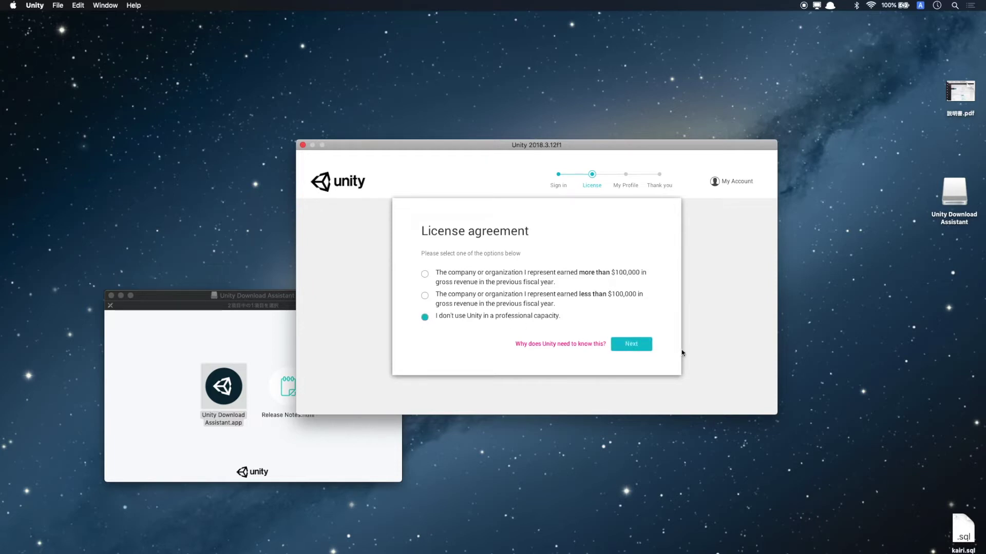
left_click(635, 346)
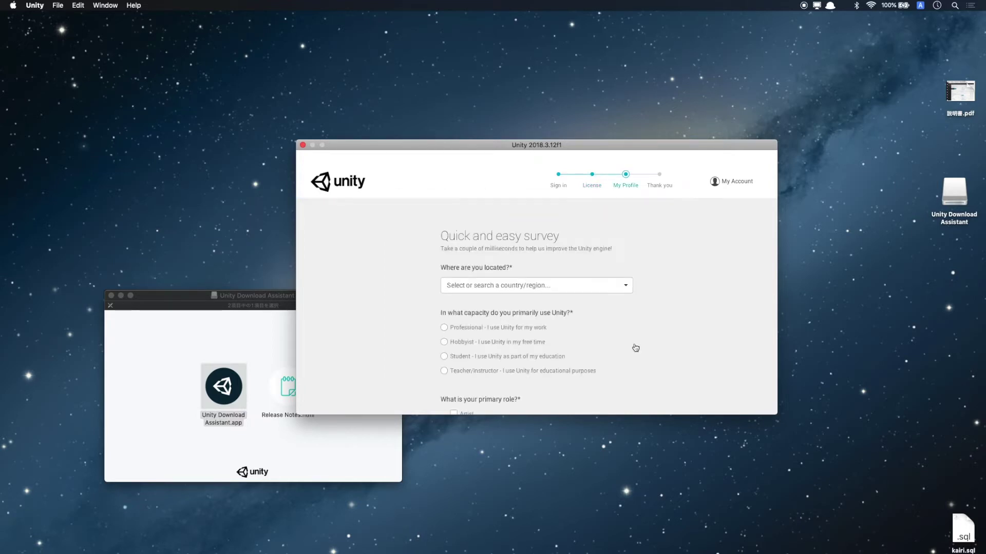
Submit the survey with location Japan and project type Don't know, then start using Unity.
scroll(634, 345, "down", 2)
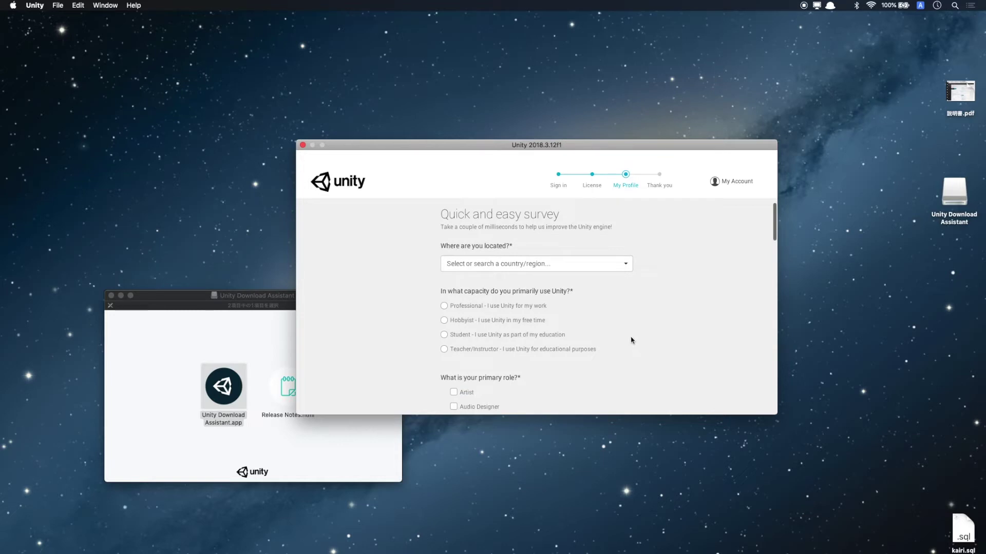
left_click(595, 264)
type("ja")
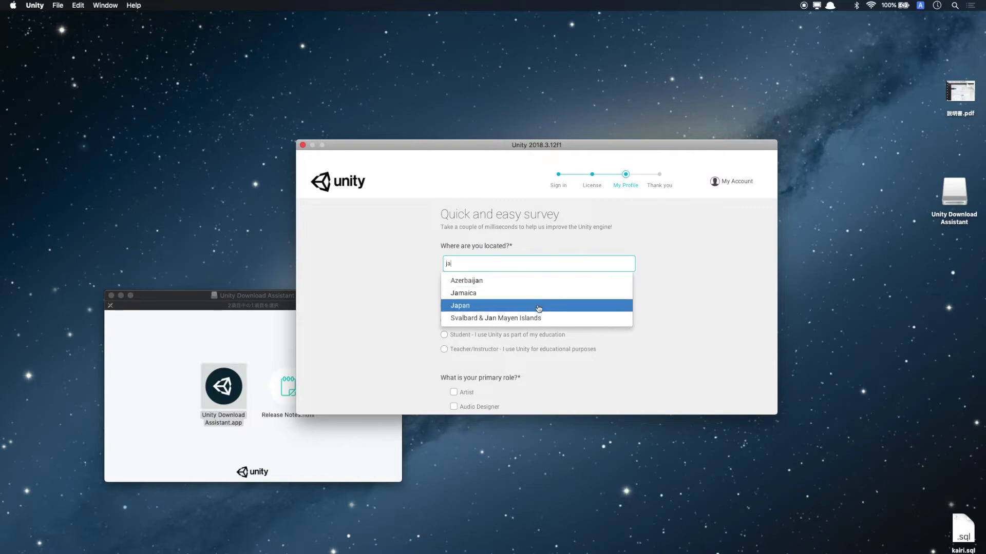
left_click(591, 306)
scroll(633, 338, "down", 10)
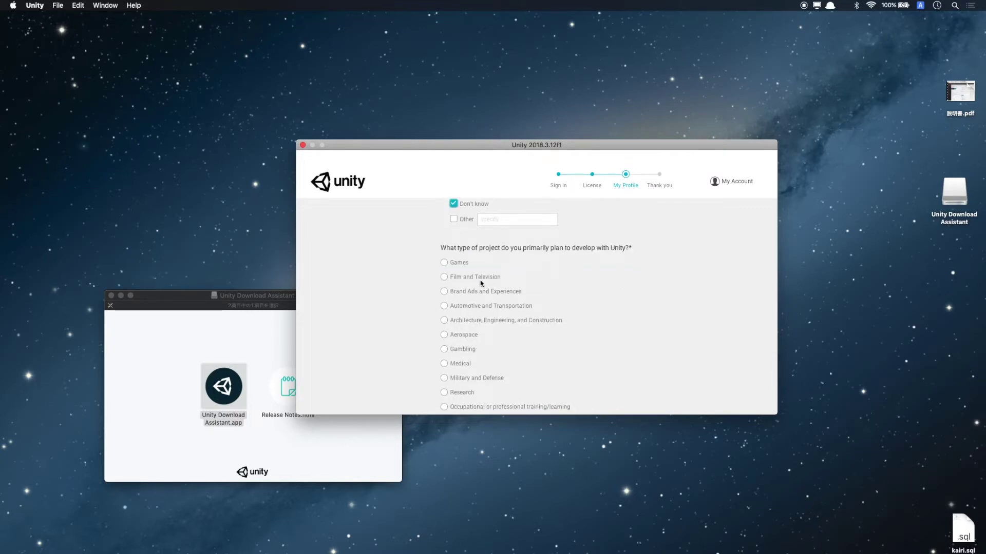
scroll(502, 270, "down", 3)
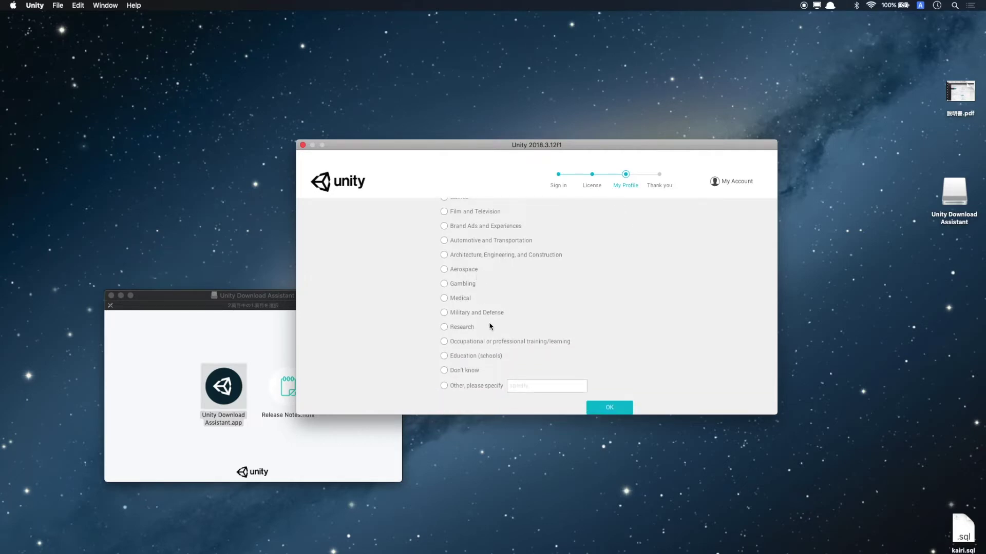
left_click(474, 370)
scroll(600, 349, "down", 3)
left_click(612, 343)
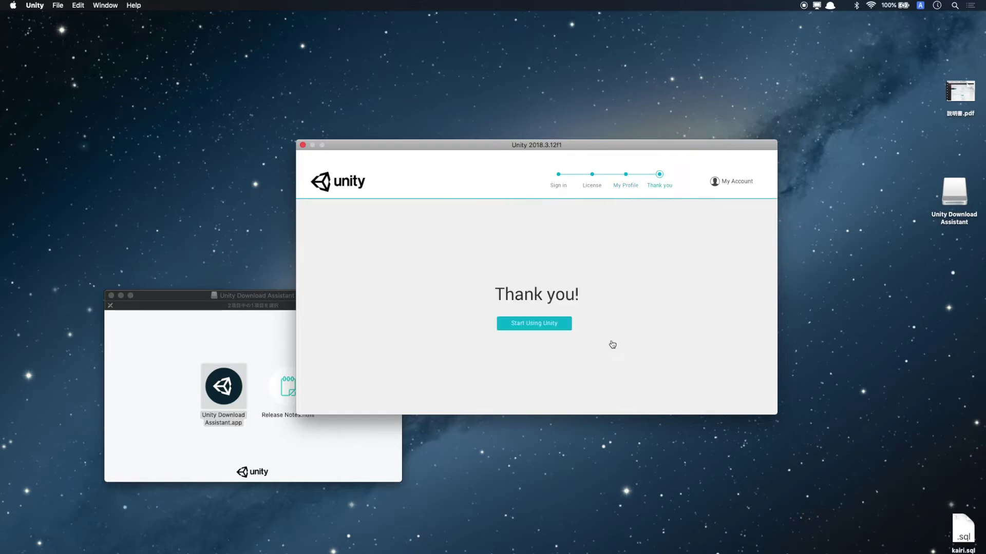
left_click(551, 324)
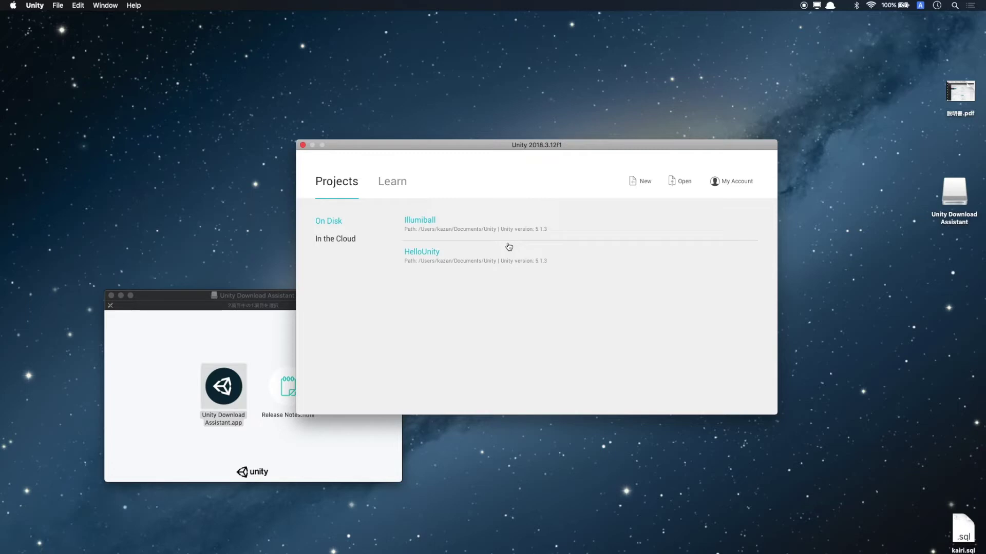
key("ctrl+Left")
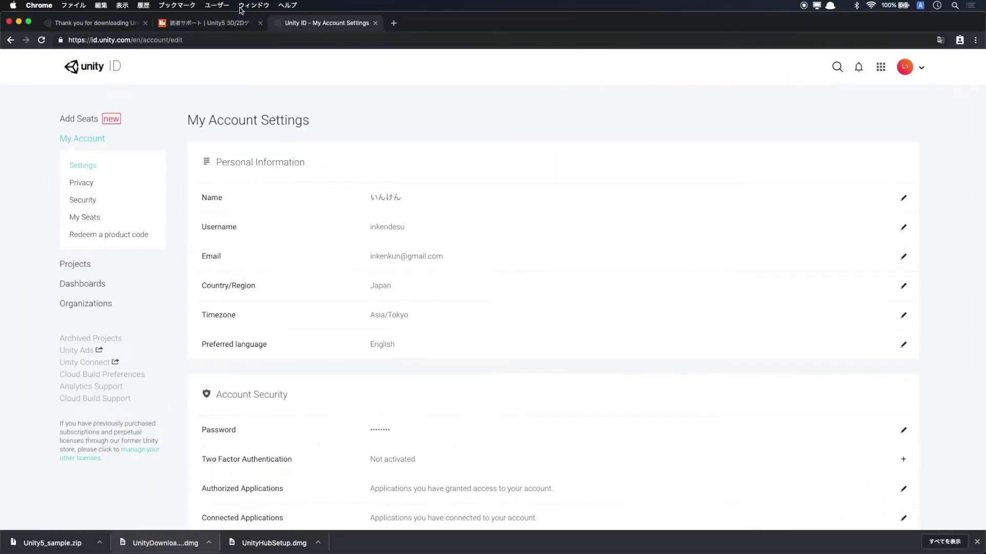
Browse the Unity5 book's reader-support and detail pages down to 目次, then begin a new Unity project.
left_click(223, 26)
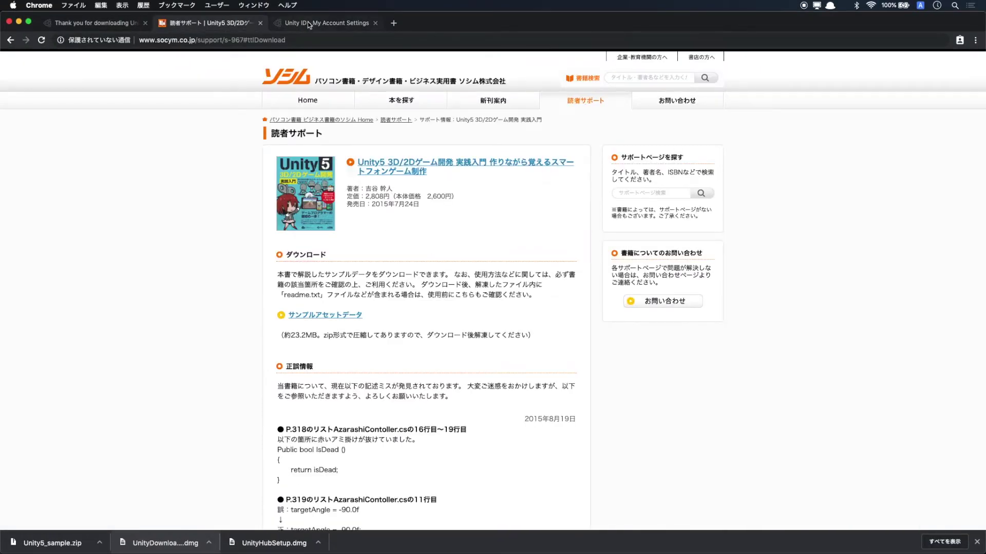
scroll(293, 234, "down", 5)
scroll(293, 234, "down", 5)
scroll(293, 234, "down", 5)
scroll(293, 234, "up", 10)
scroll(294, 235, "up", 5)
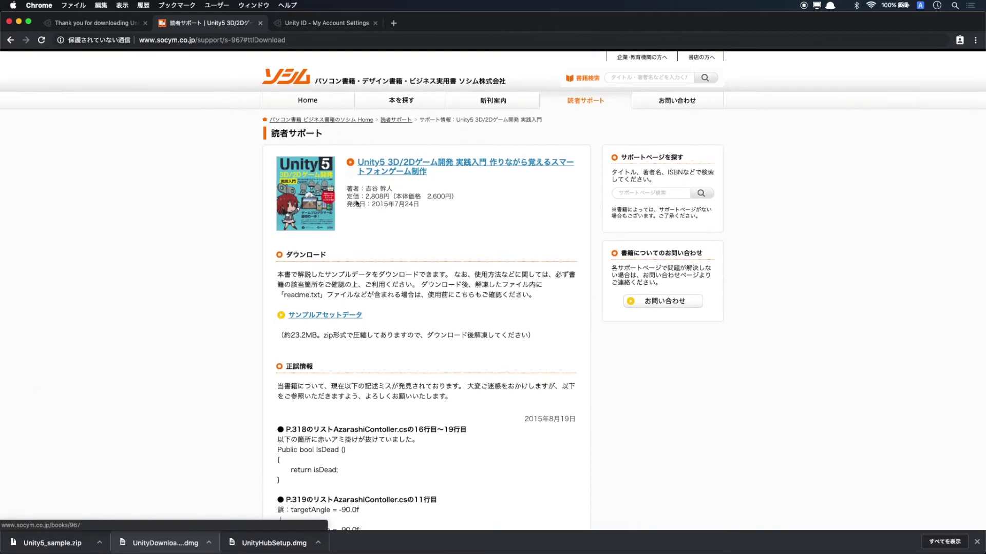
left_click(399, 167)
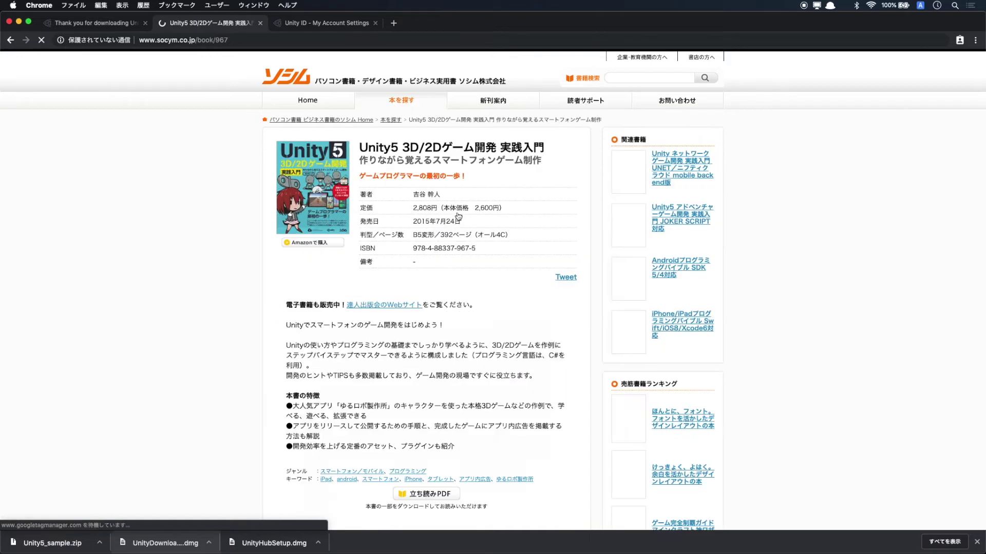
scroll(462, 239, "down", 7)
scroll(462, 238, "down", 4)
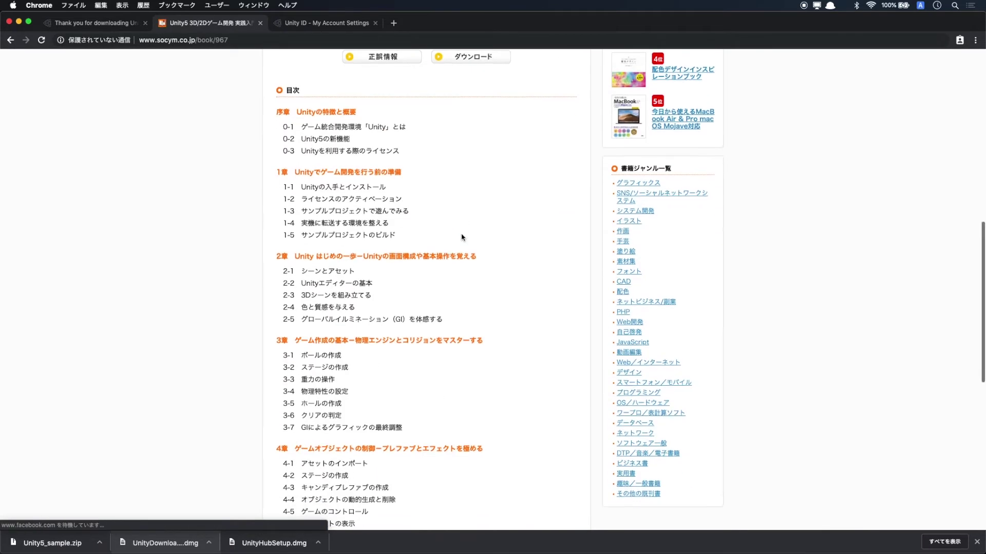
scroll(462, 238, "down", 3)
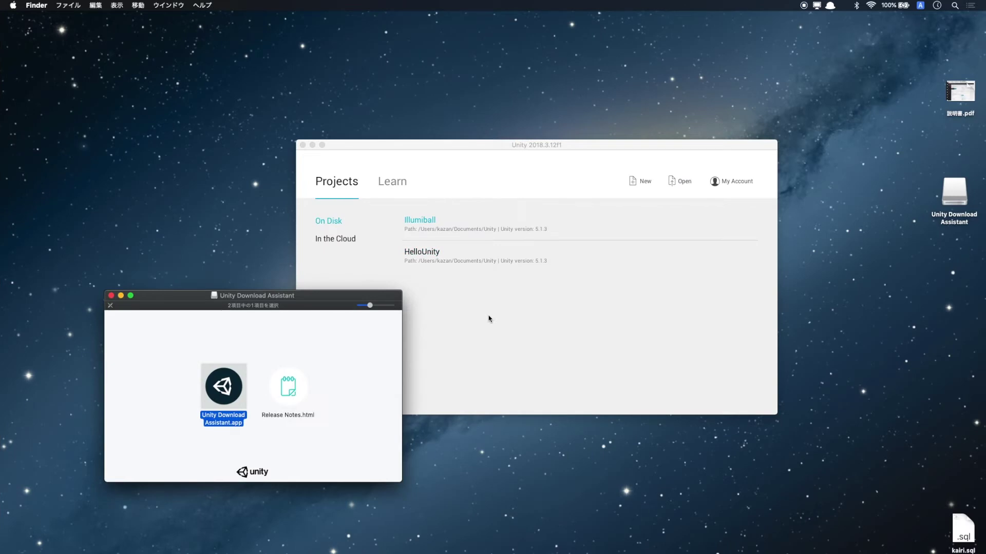
left_click(633, 186)
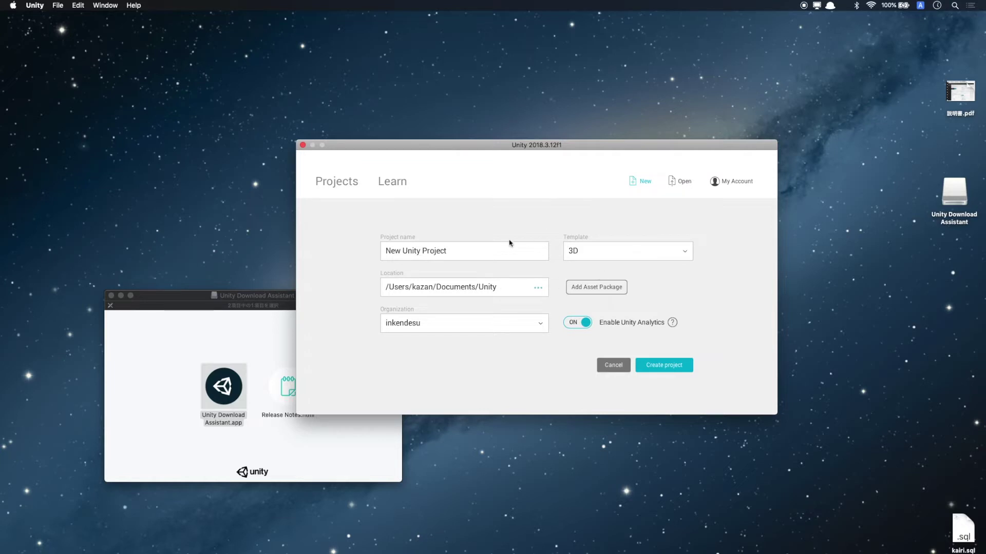
Rename the new project to CandyDozer, keep the 3D template, and create it.
left_click(486, 252)
left_click_drag(487, 251, 352, 251)
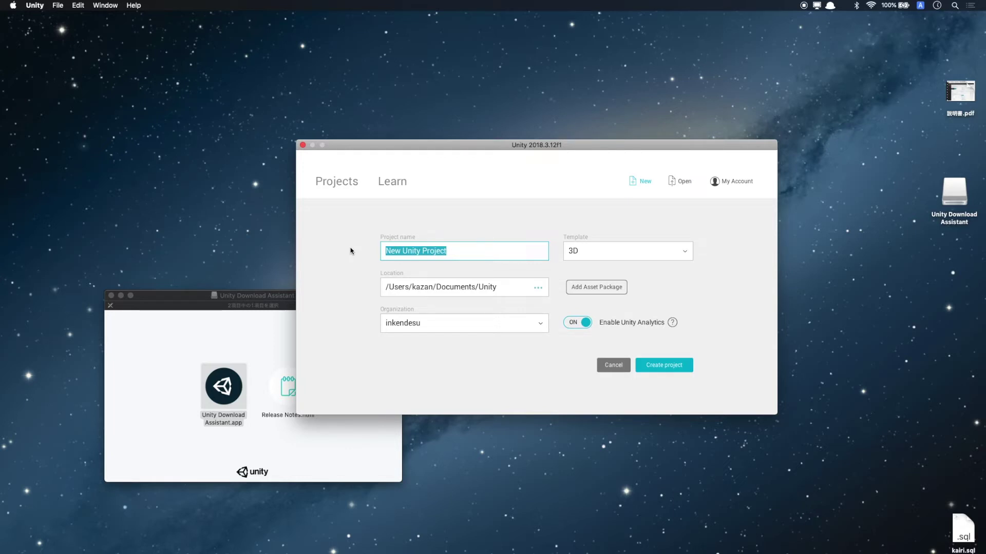
type("Can")
type("dy")
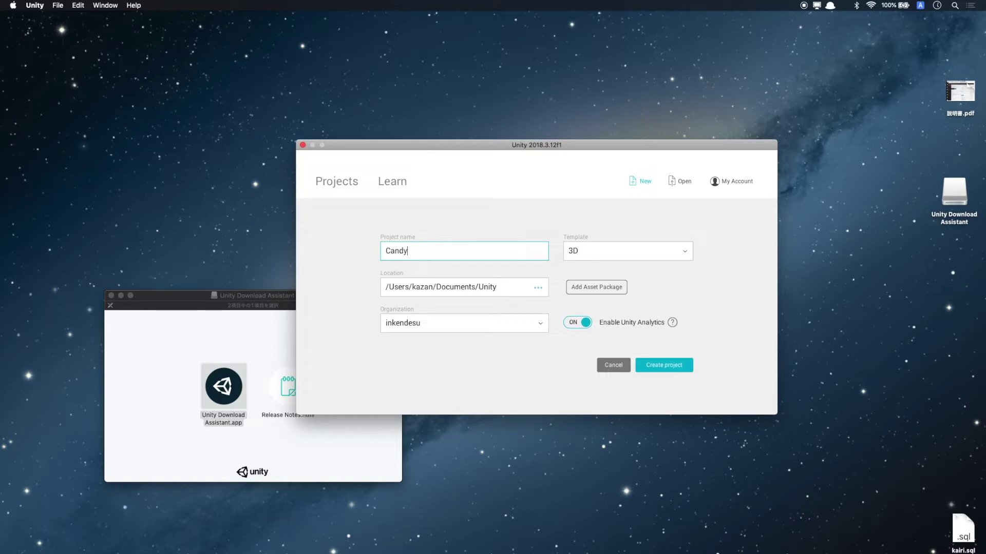
type("Dozer")
left_click(618, 254)
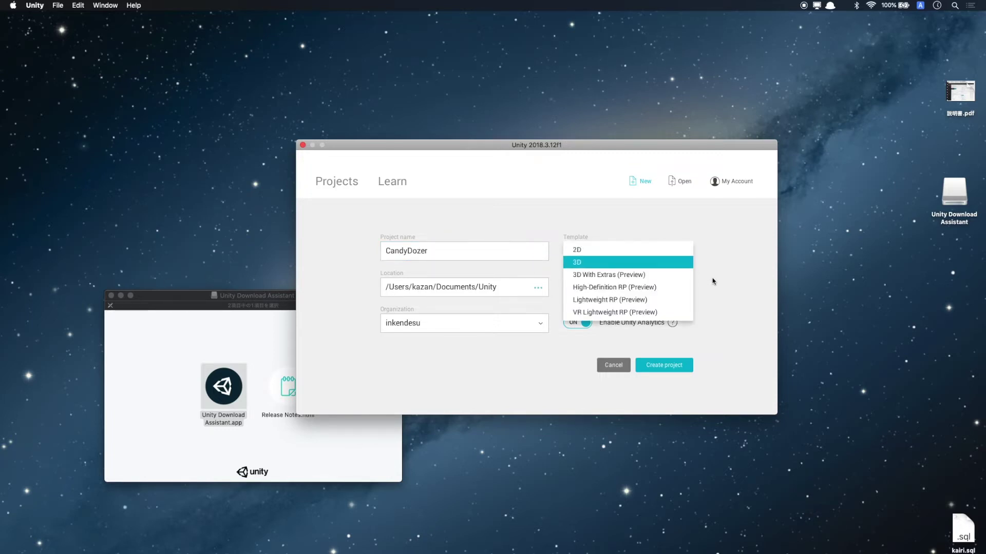
key("Down")
key("Down")
key("Down")
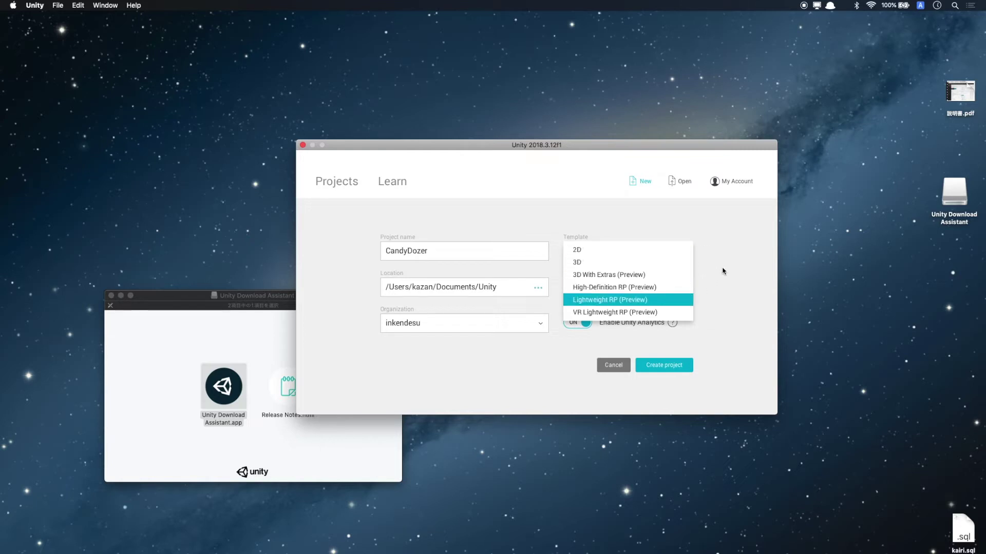
key("Escape")
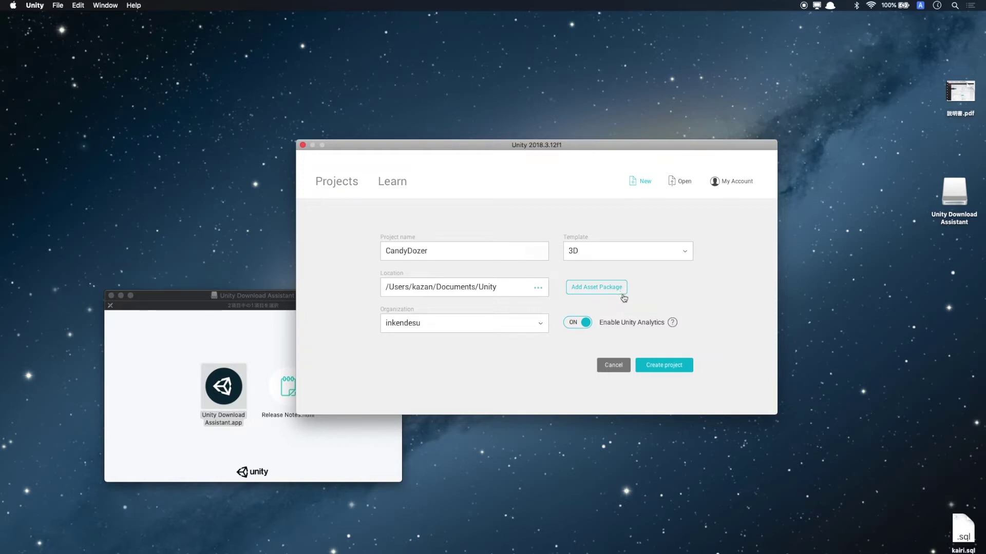
left_click(677, 367)
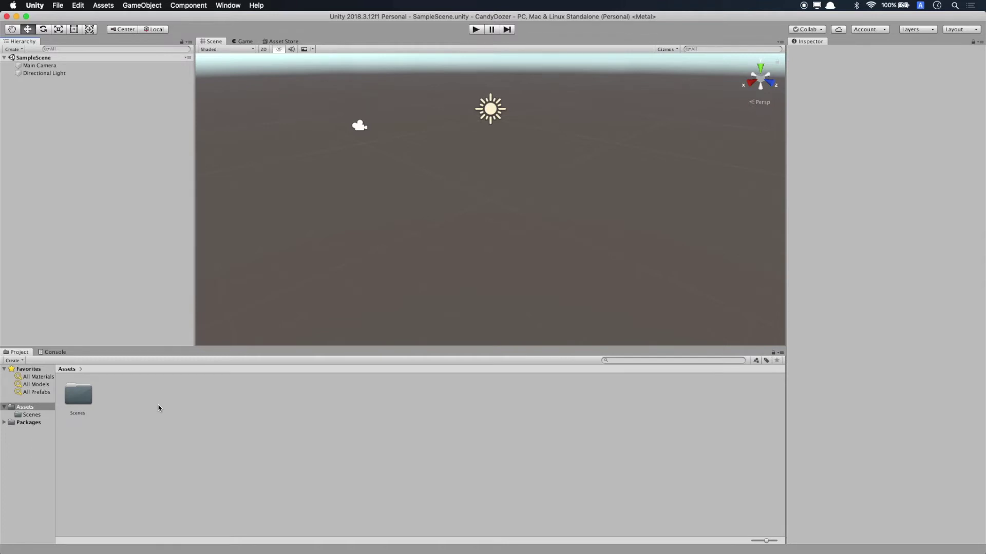
key("super+Tab")
scroll(173, 399, "down", 5)
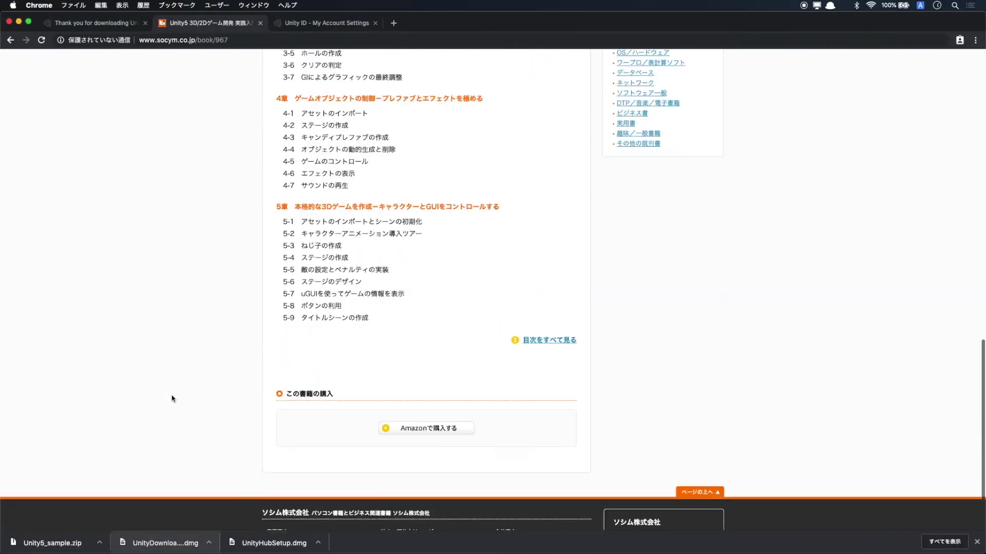
scroll(171, 397, "up", 20)
scroll(392, 330, "left", 5)
scroll(392, 331, "down", 4)
scroll(392, 331, "down", 2)
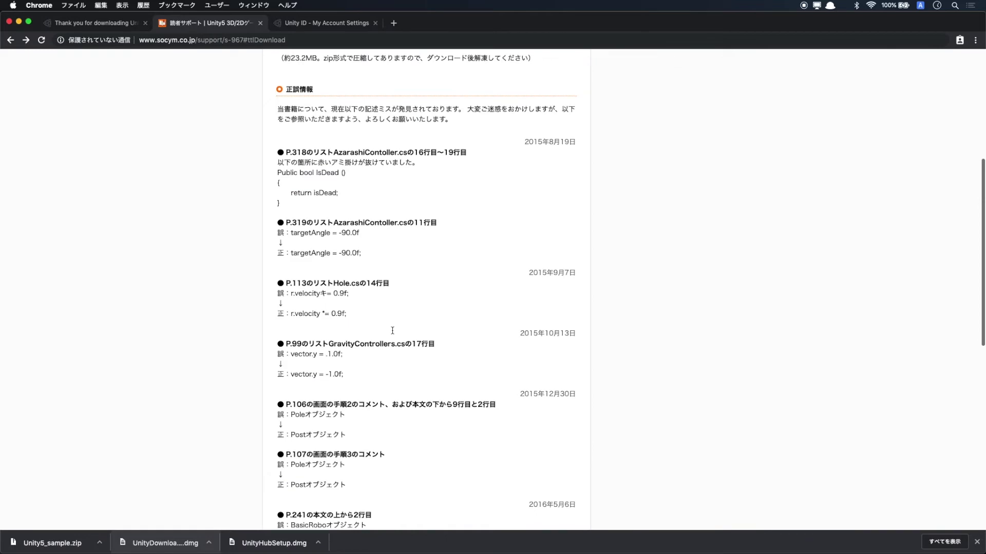
scroll(392, 331, "down", 5)
scroll(392, 331, "up", 15)
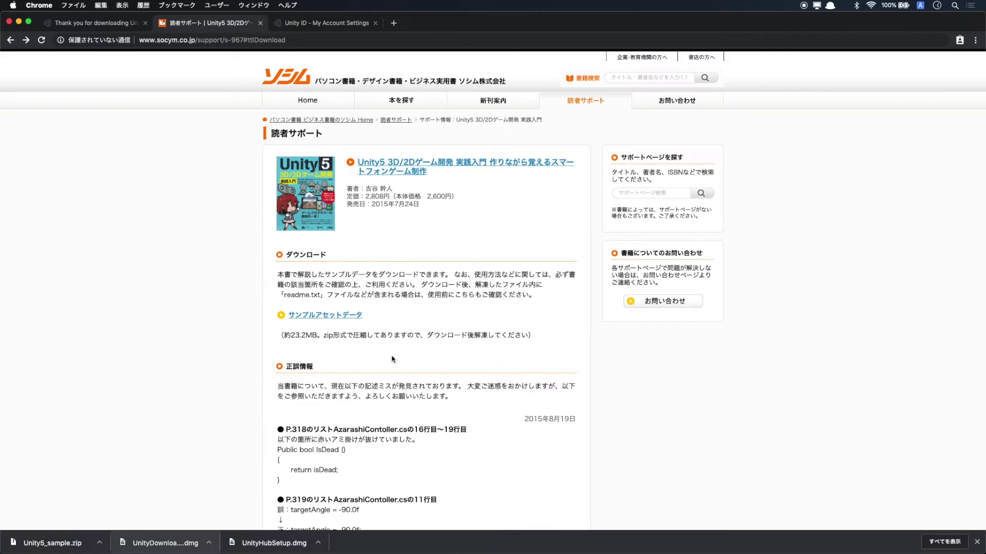
key("ctrl+Right")
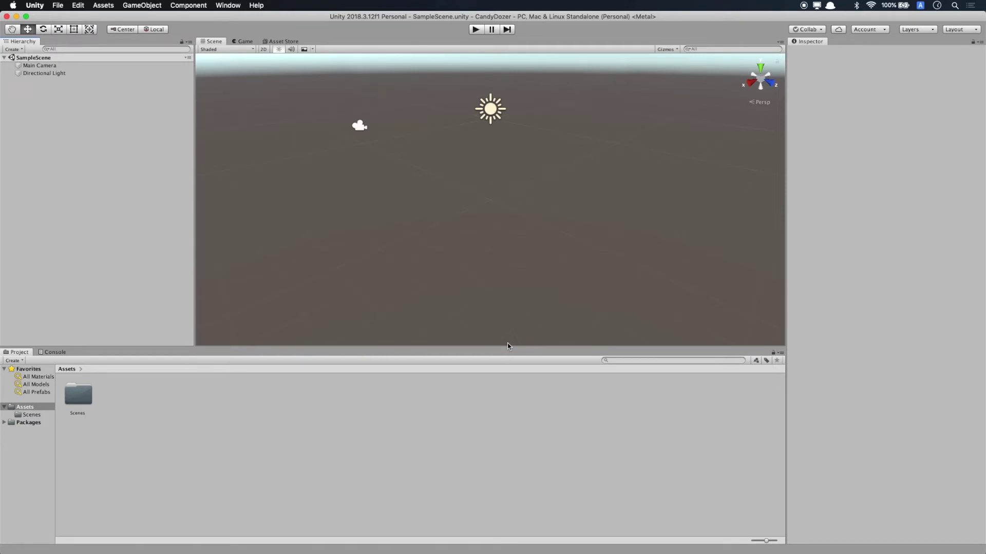
Import every asset from Unity5_sample/BaseAssets/CandyBaseAssets.unitypackage as a custom package.
left_click(115, 6)
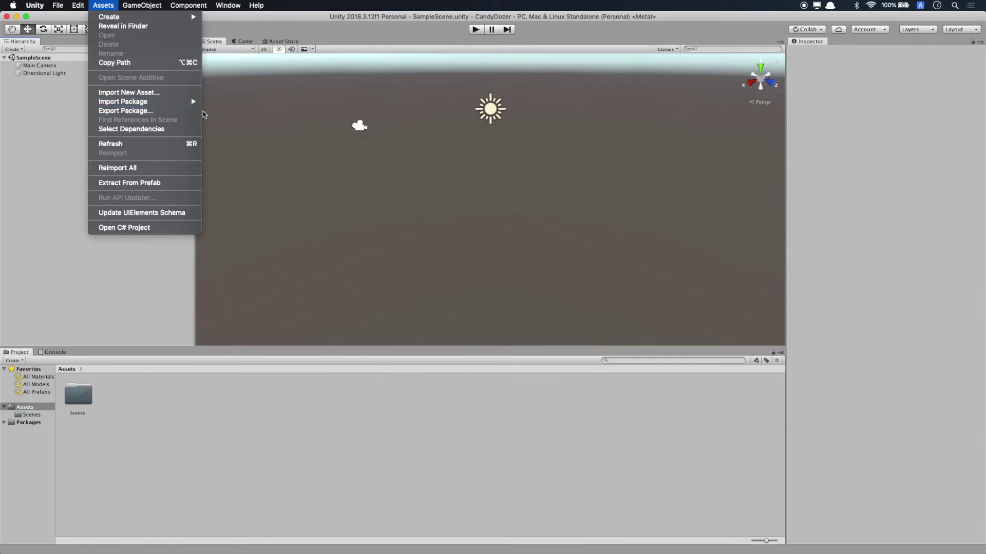
mouse_move(185, 107)
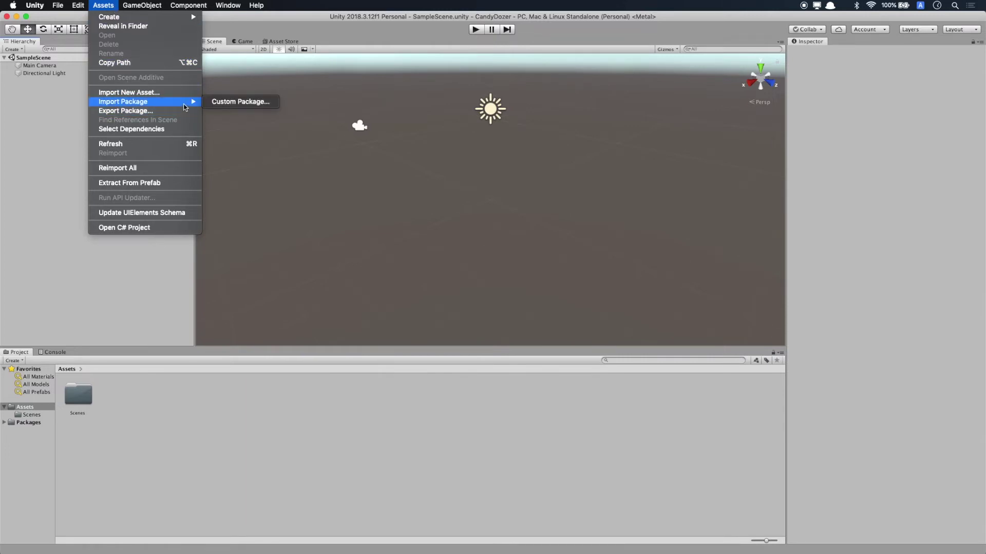
left_click(237, 103)
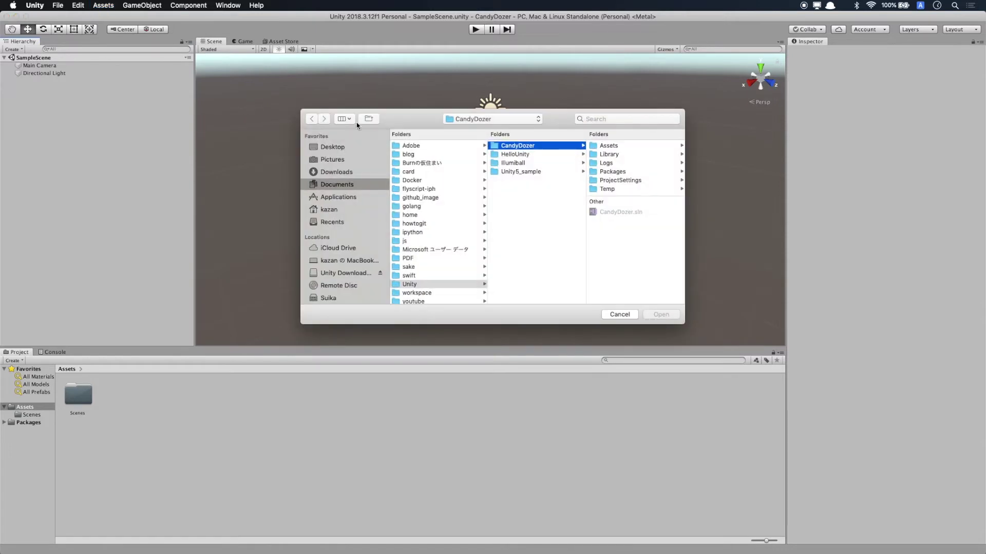
left_click(532, 175)
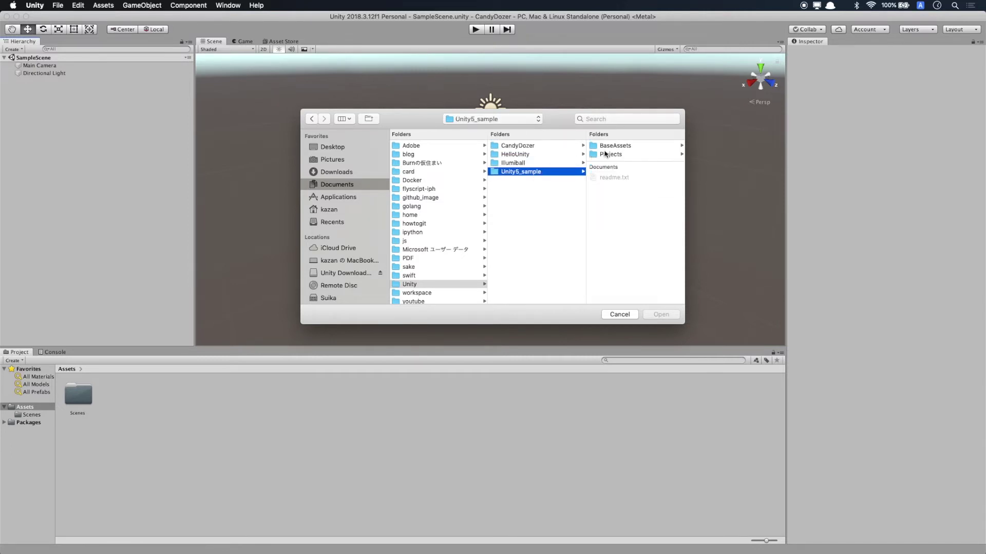
left_click(634, 146)
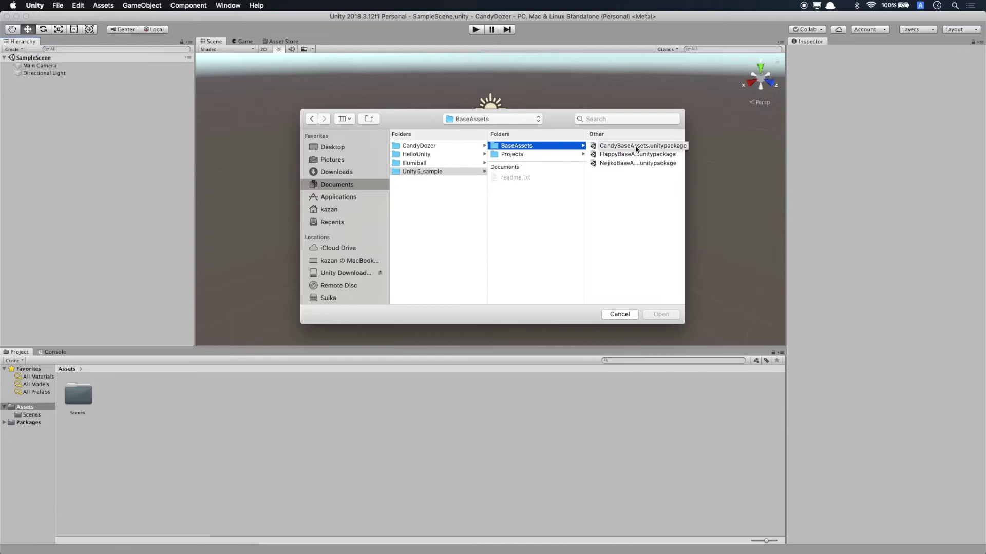
left_click(637, 148)
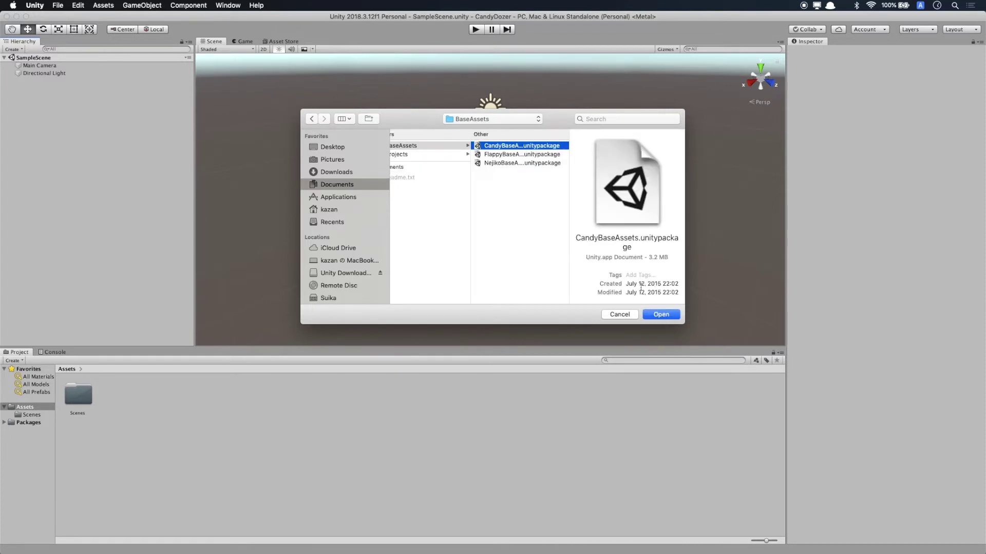
left_click(668, 314)
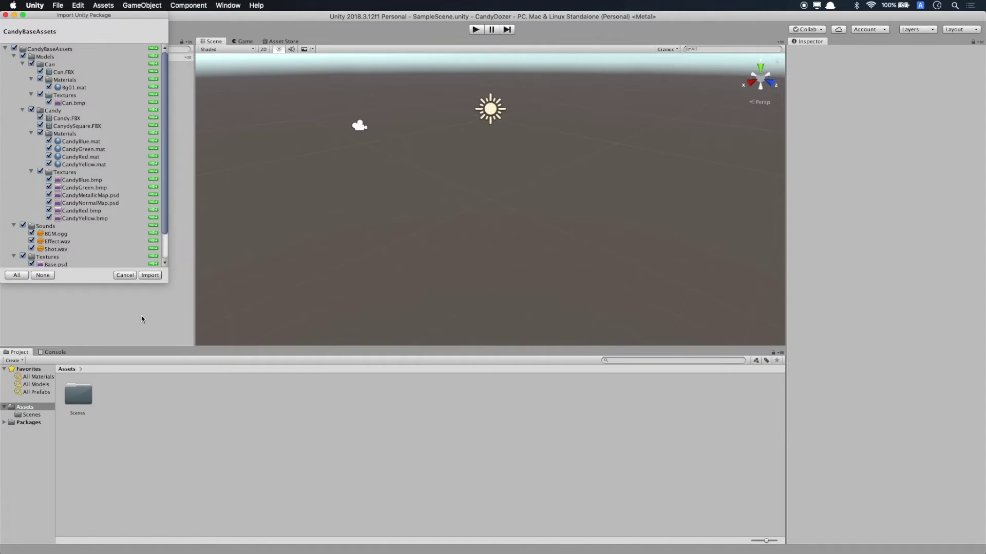
left_click_drag(167, 284, 430, 540)
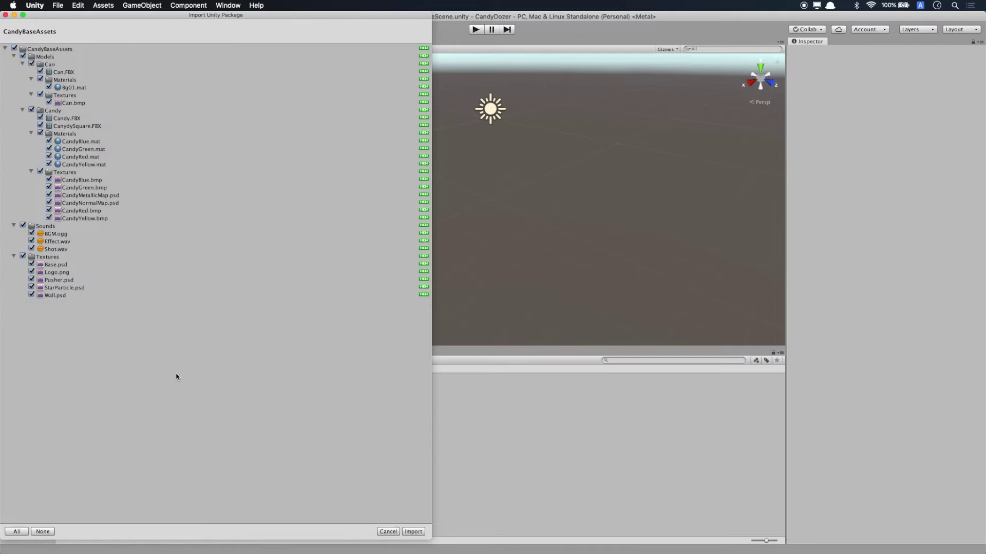
left_click(412, 532)
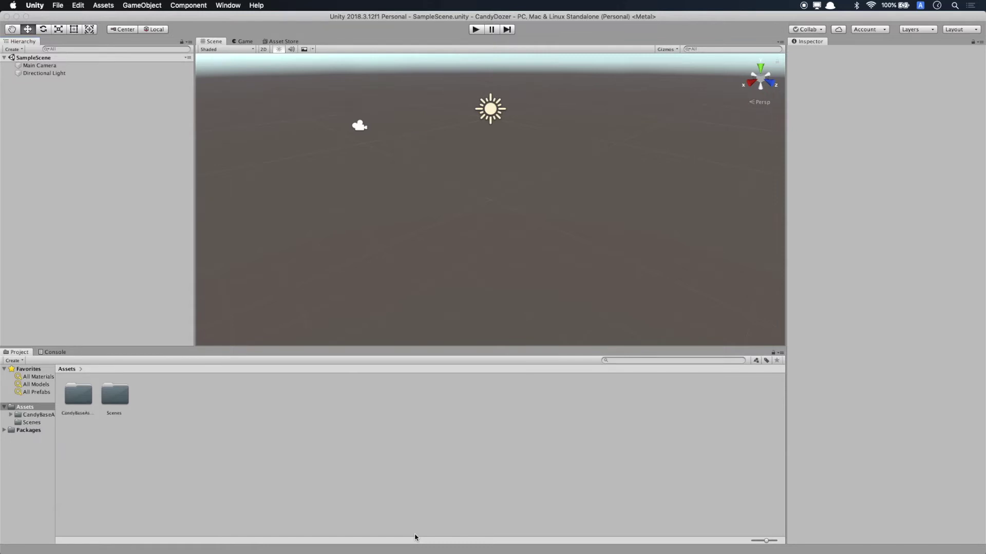
Expand CandyBaseAssets, Models, Can and Candy in the Project folder tree and widen it.
left_click(54, 437)
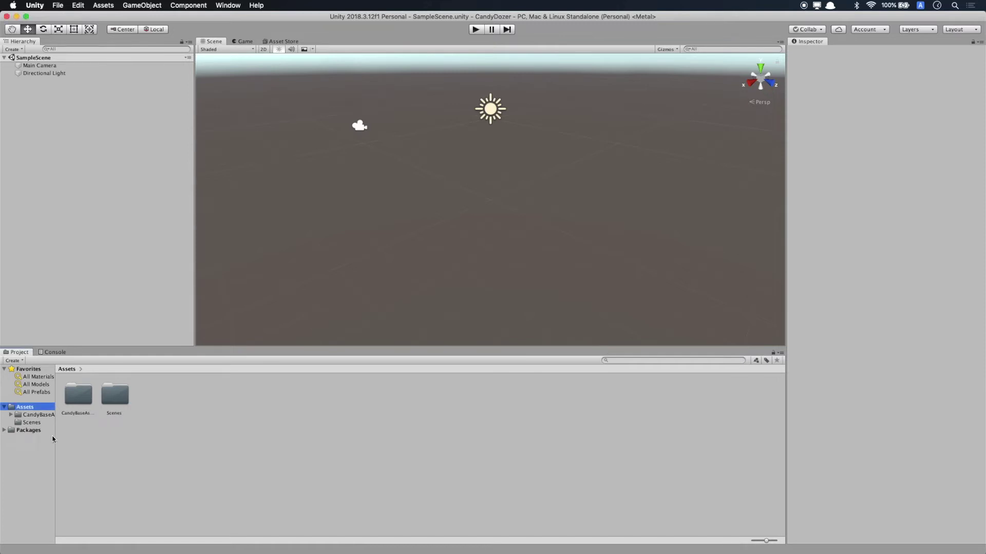
left_click(16, 422)
left_click(11, 415)
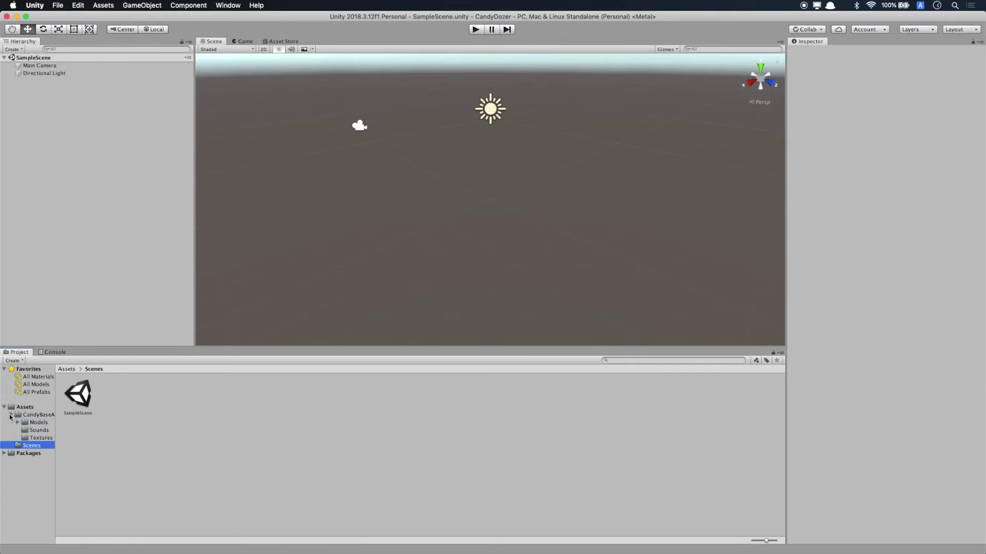
left_click(18, 423)
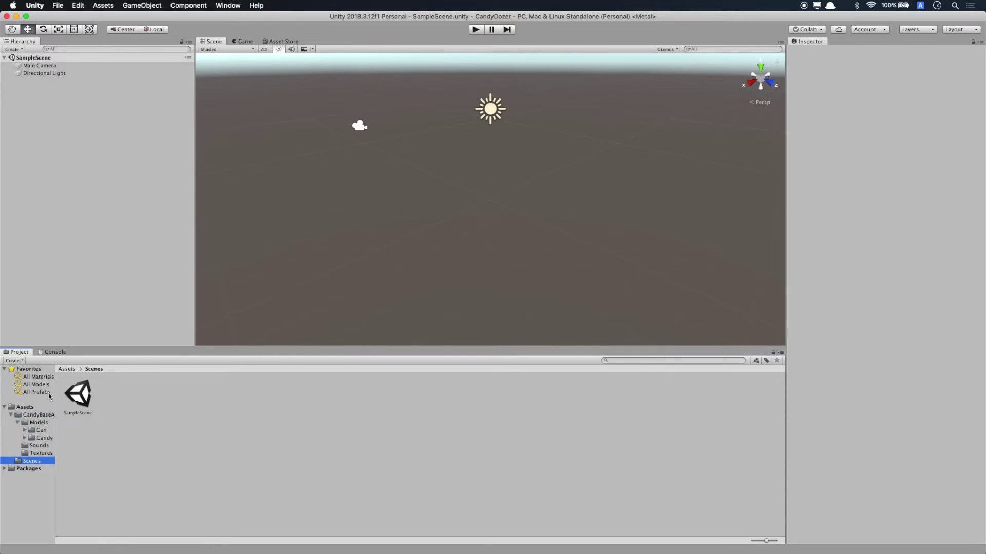
left_click_drag(54, 399, 136, 414)
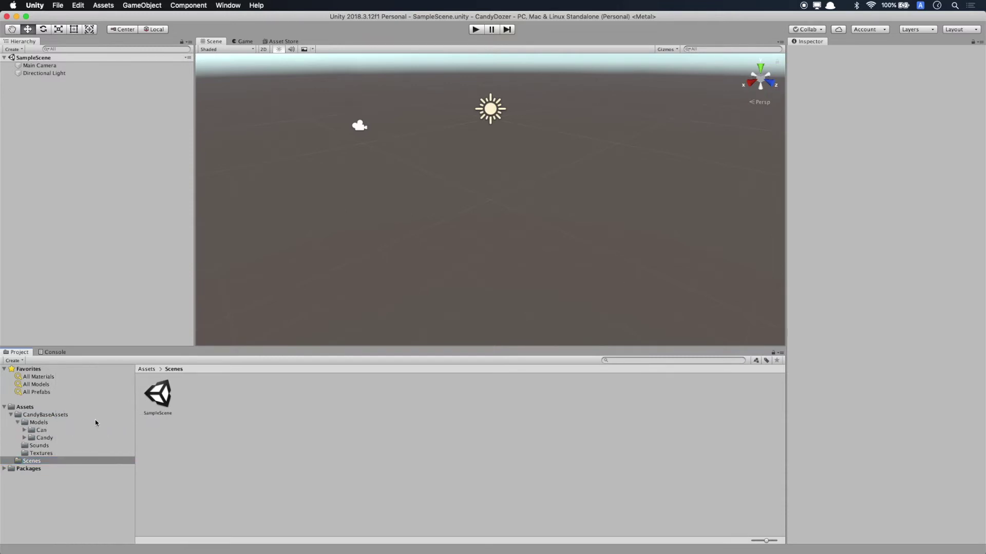
left_click(24, 431)
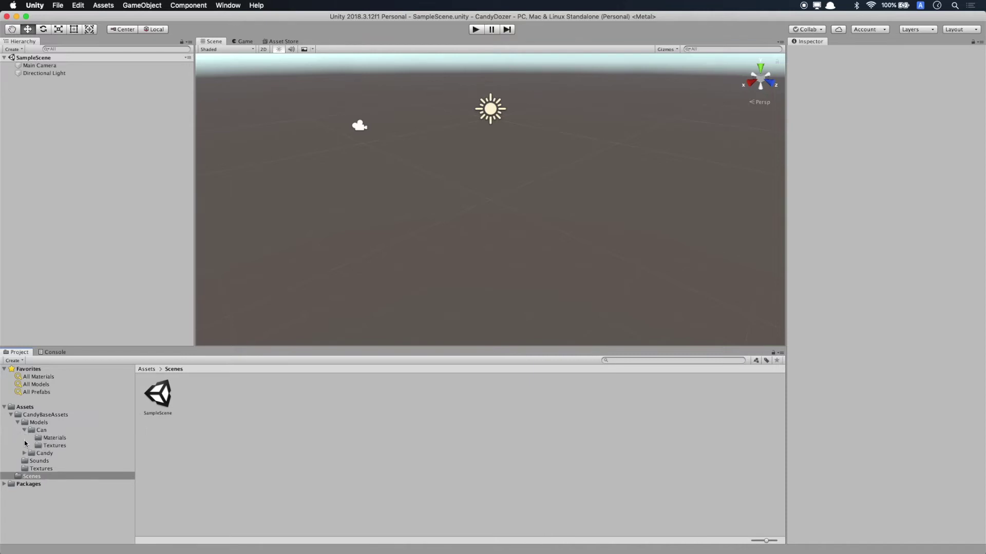
left_click(23, 453)
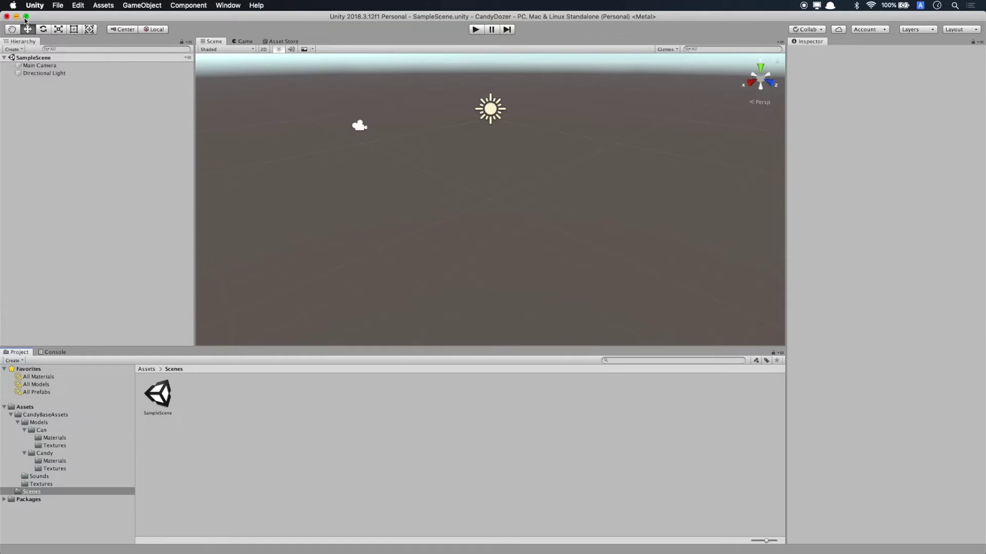
left_click(20, 50)
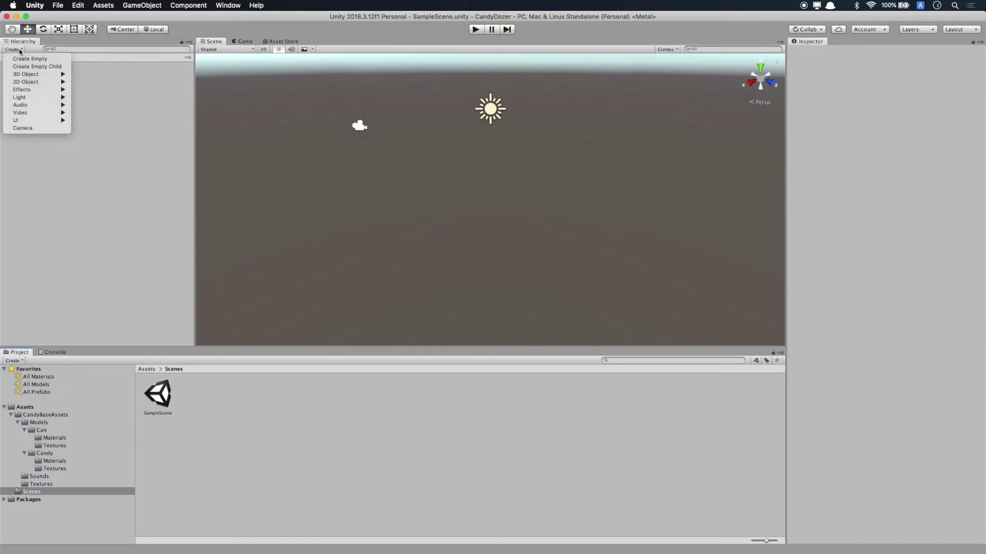
Add a 3D cube to the scene and name it base.
mouse_move(46, 74)
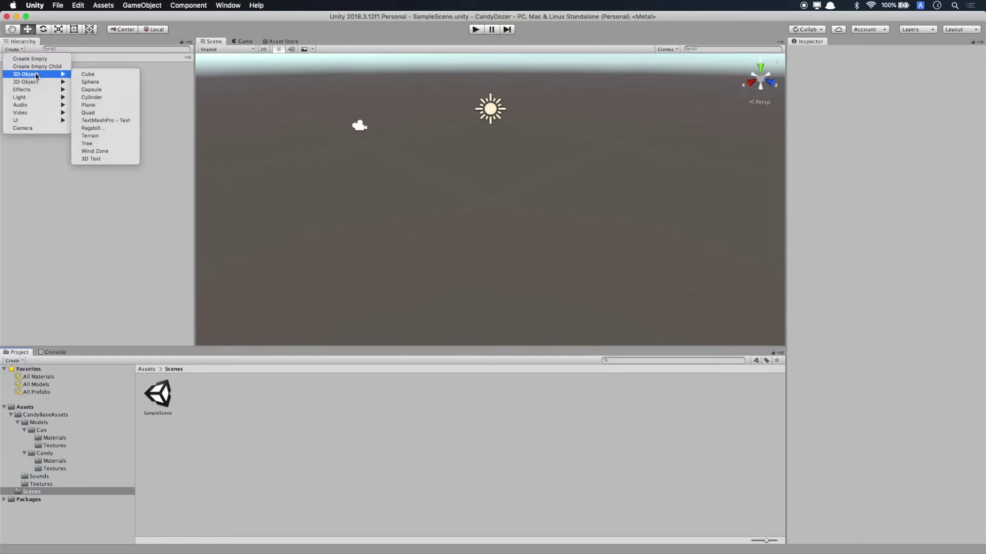
left_click(94, 76)
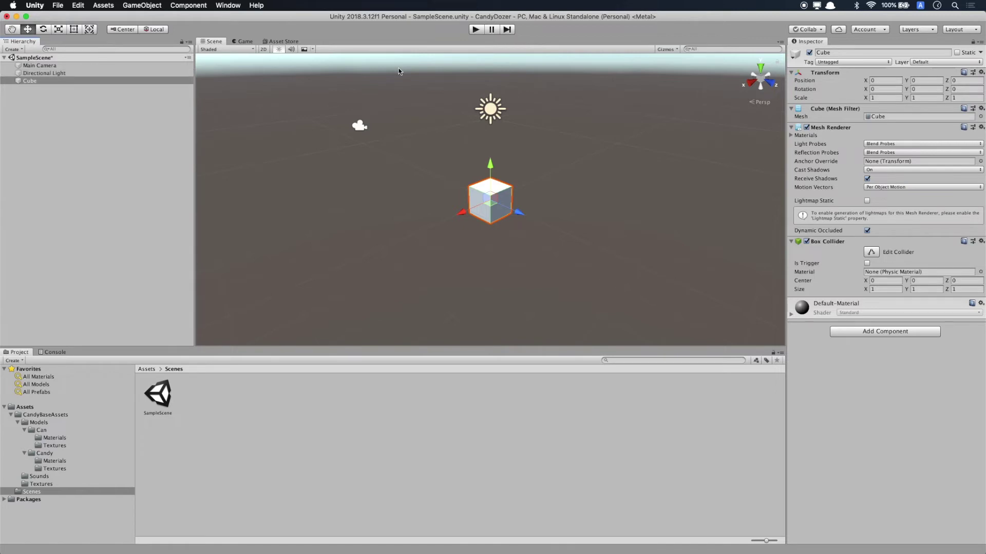
left_click(828, 50)
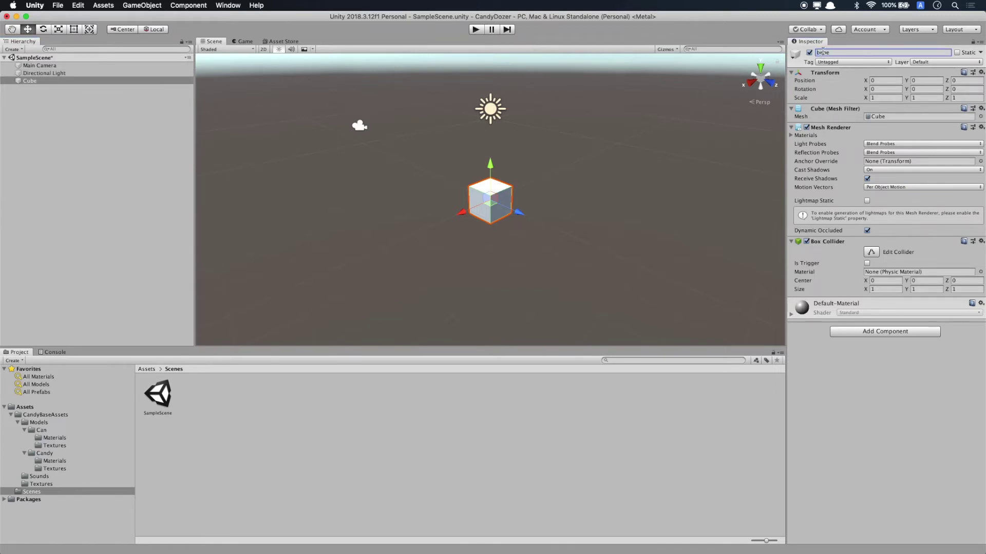
left_click_drag(837, 52, 809, 53)
type("base")
left_click(710, 185)
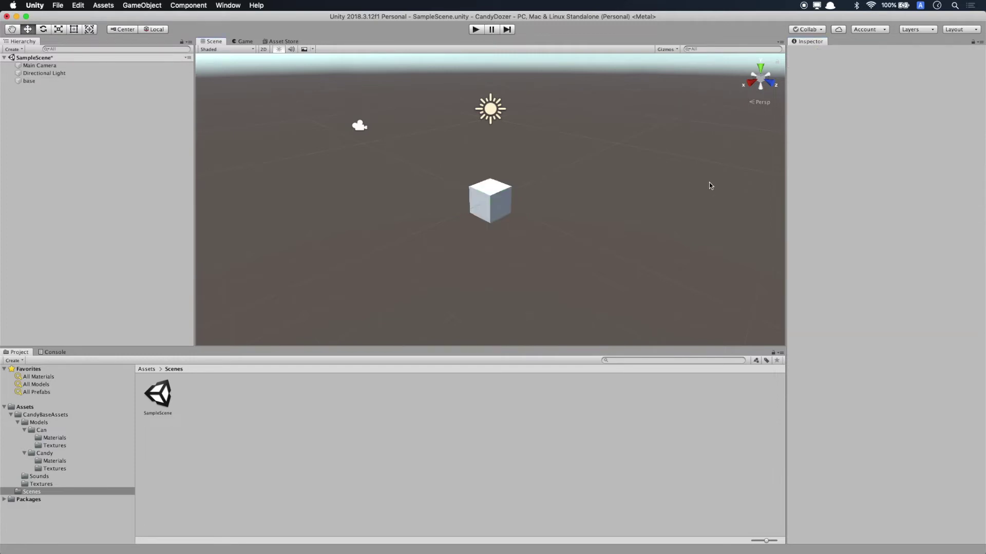
Remove the old base box, leaving a fresh cube at the origin.
left_click(483, 178)
key("super+z")
key("super+z")
key("super+z")
key("super+z")
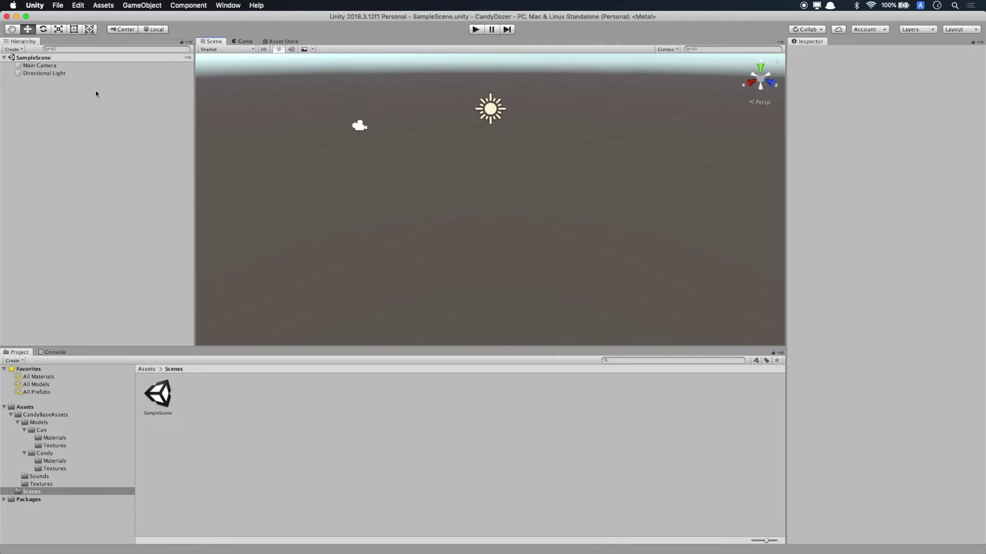
key("super+shift+z")
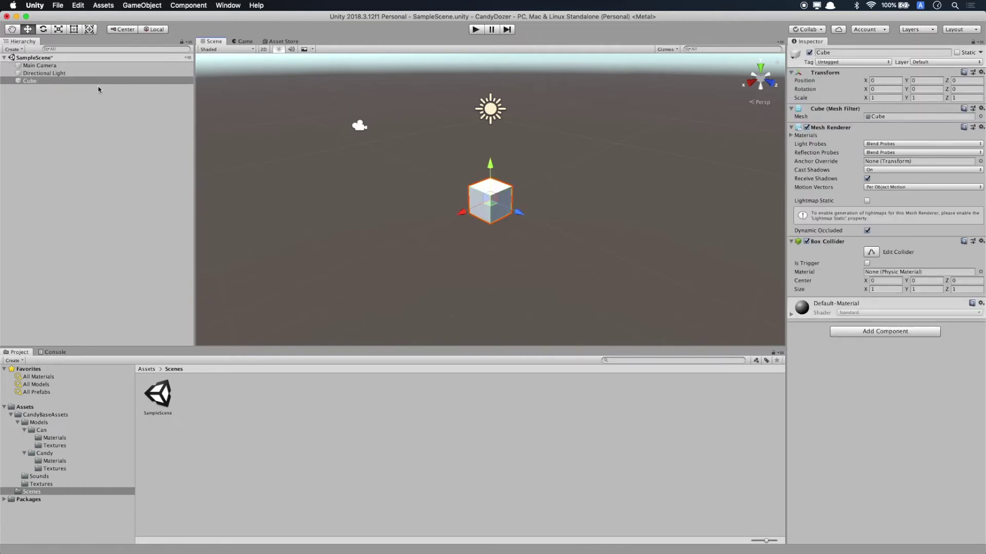
Rename the fresh cube to Base from its Hierarchy context menu.
right_click(30, 81)
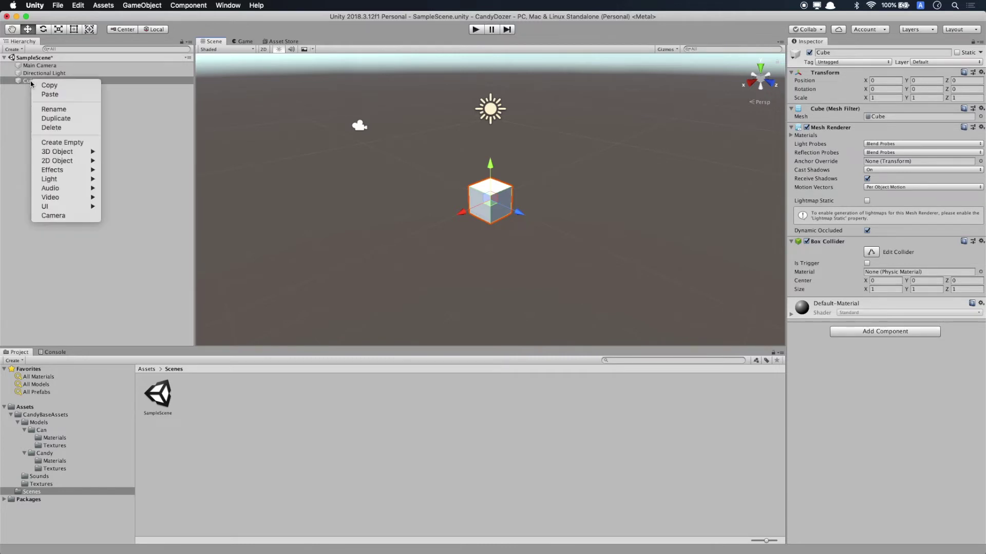
left_click(56, 111)
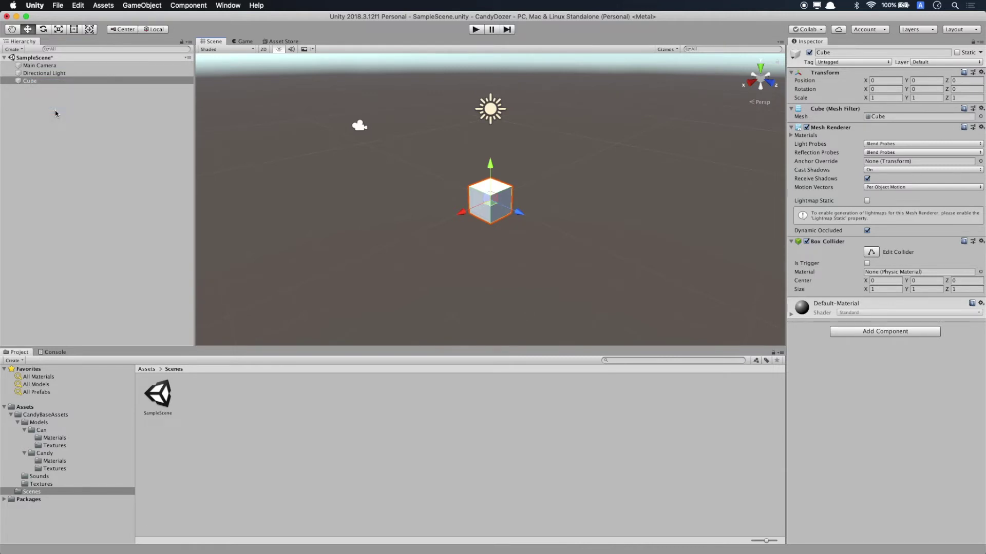
right_click(36, 85)
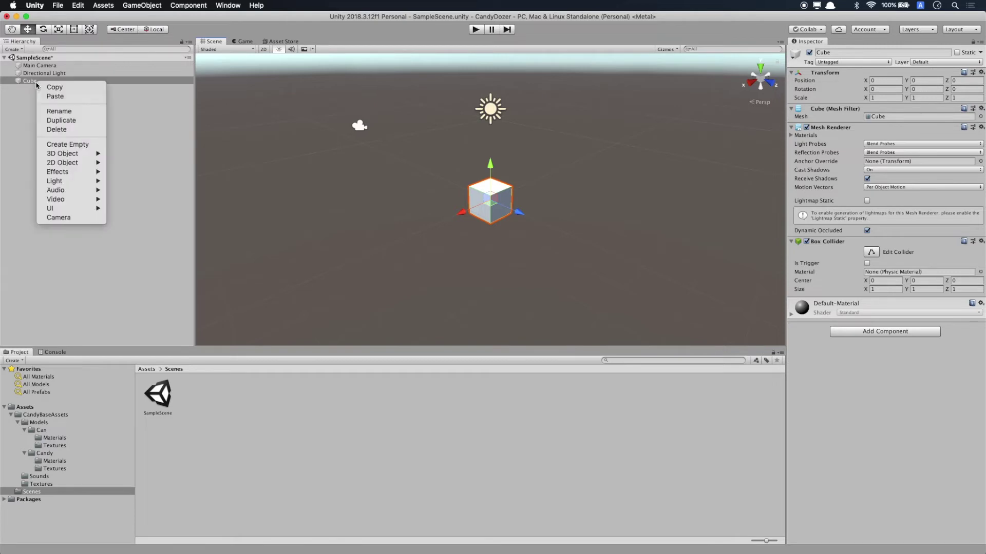
left_click(61, 113)
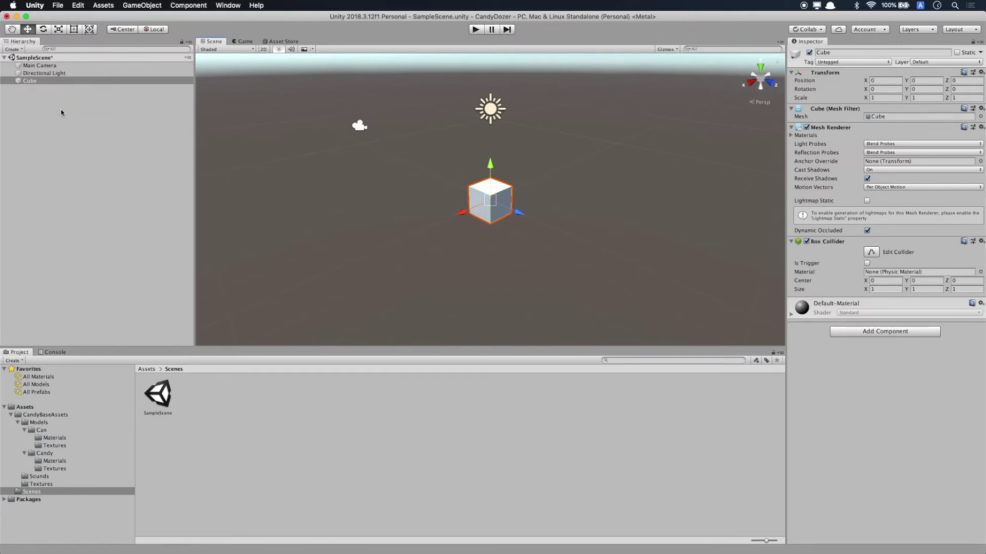
double_click(31, 81)
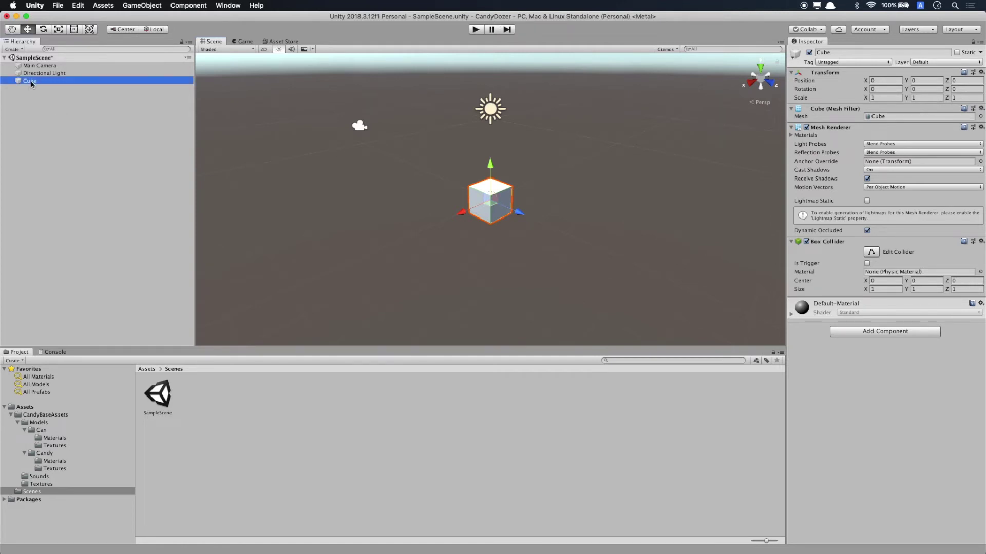
right_click(30, 81)
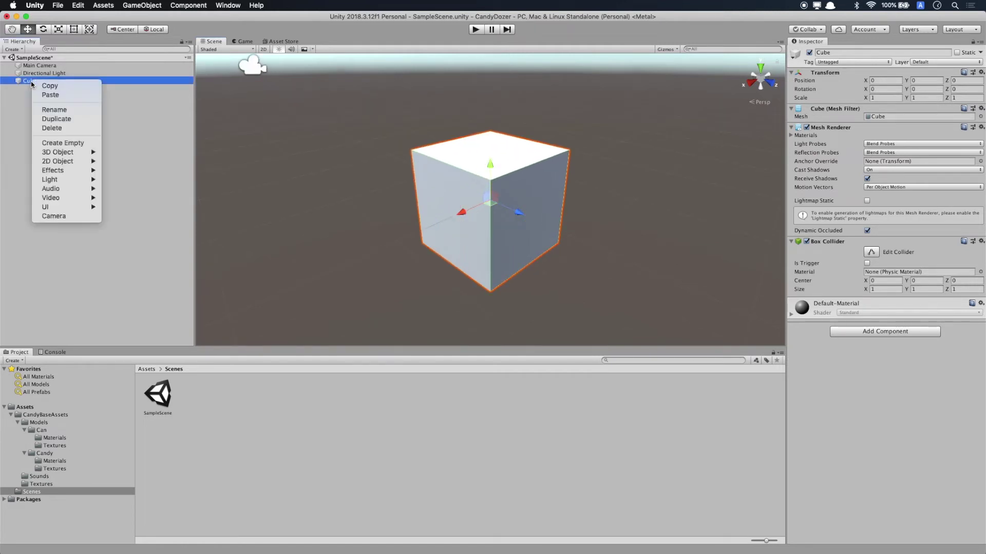
left_click(54, 109)
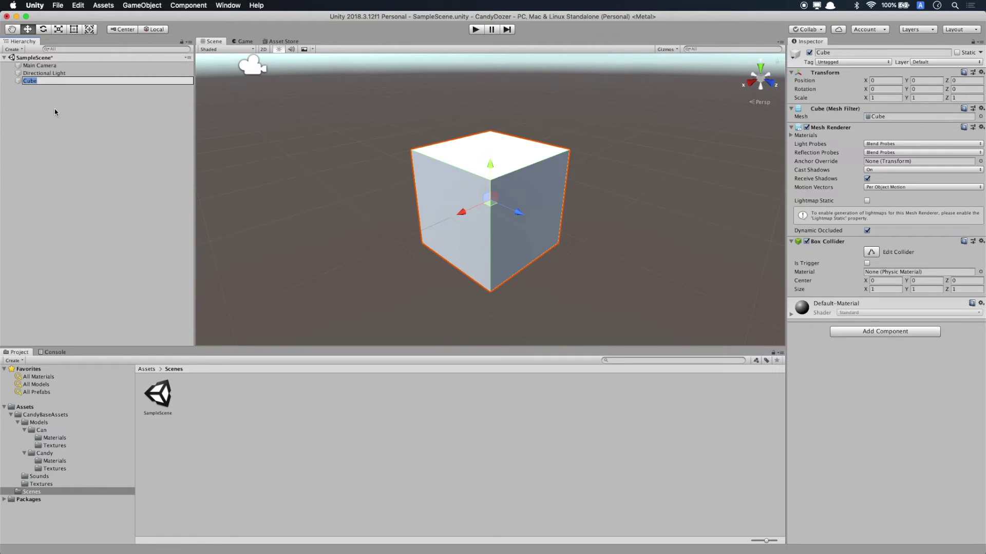
type("Base")
key("Return")
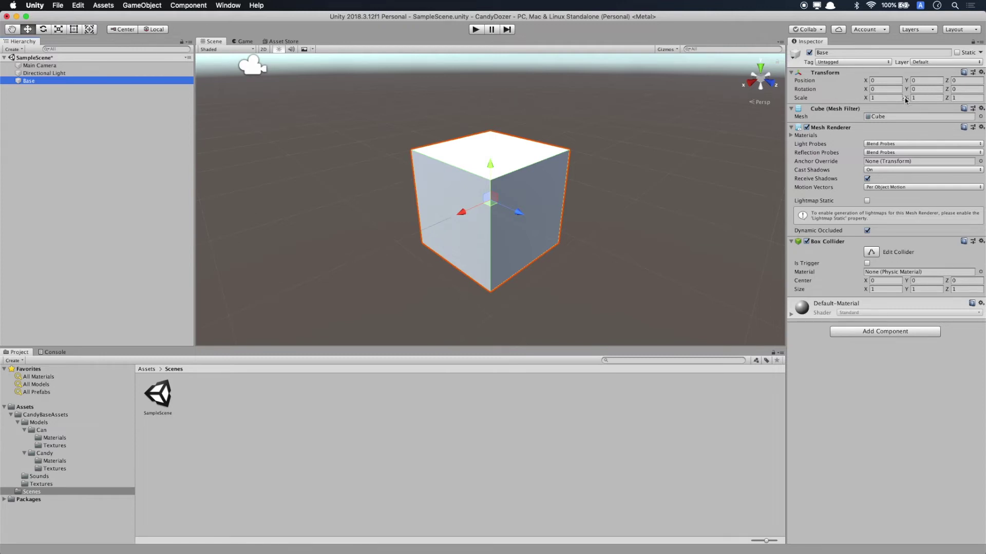
left_click(920, 81)
Set Base's Position Y to -6 and its Scale to 5, 12, 10.
left_click(842, 51)
left_click(923, 79)
type("-")
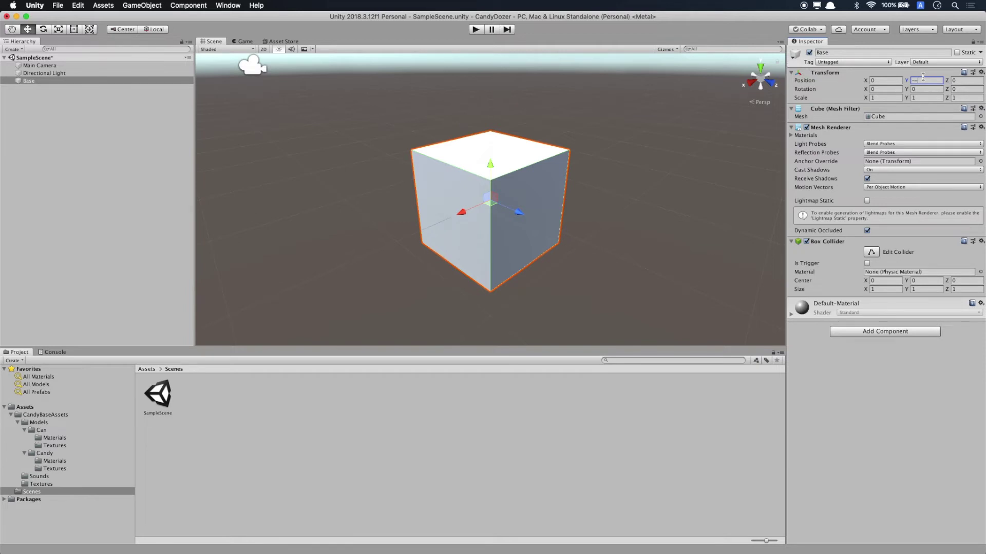
type("6")
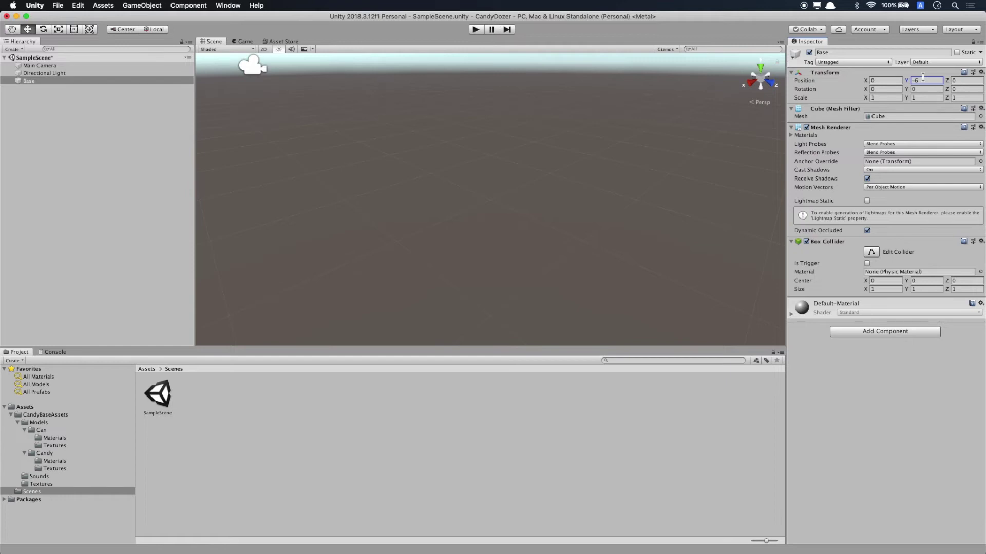
left_click(873, 98)
key("Tab")
type("12")
key("Tab")
type("10")
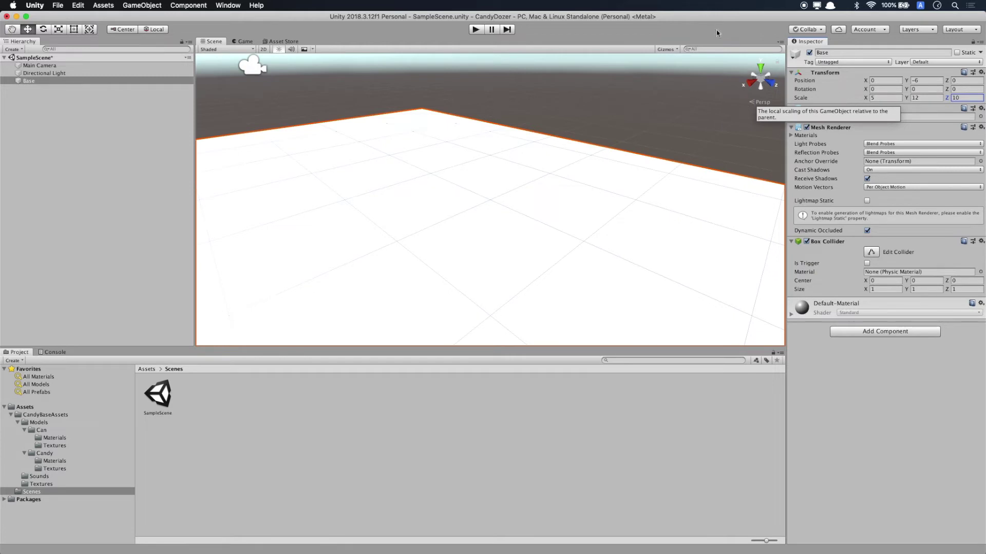
scroll(566, 193, "down", 2)
scroll(567, 193, "down", 2)
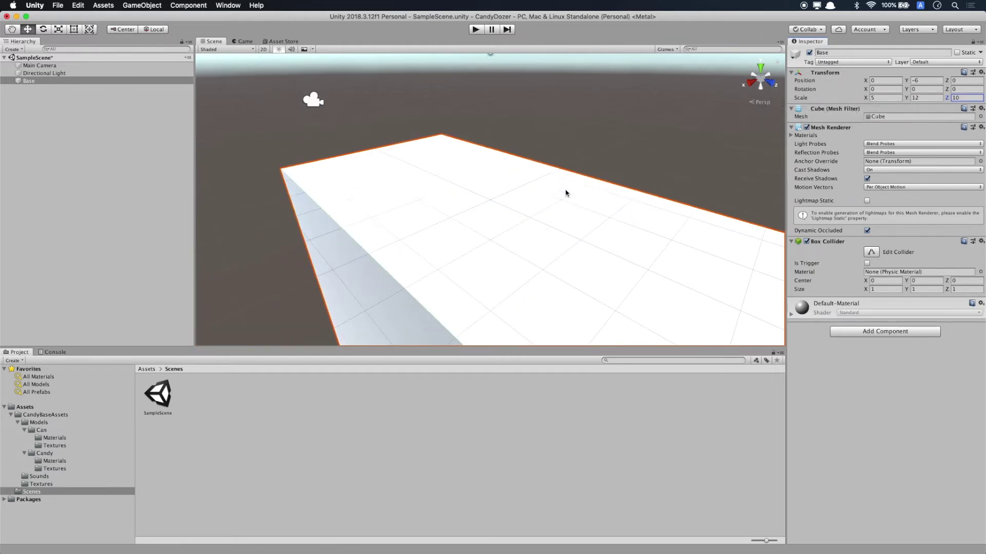
scroll(566, 193, "down", 3)
scroll(567, 193, "down", 3)
scroll(566, 193, "down", 2)
scroll(565, 192, "down", 3)
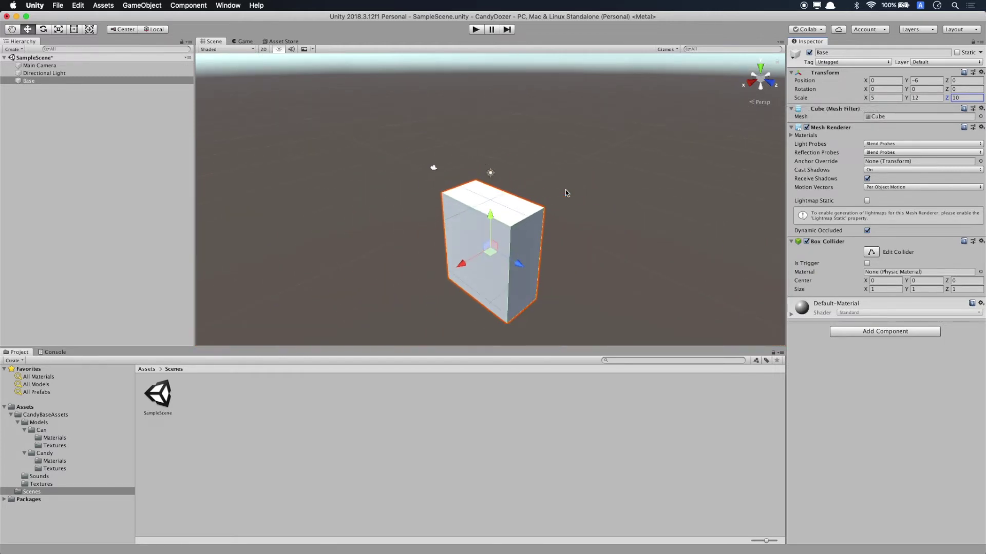
scroll(566, 193, "down", 2)
scroll(496, 223, "up", 3)
scroll(496, 223, "down", 2)
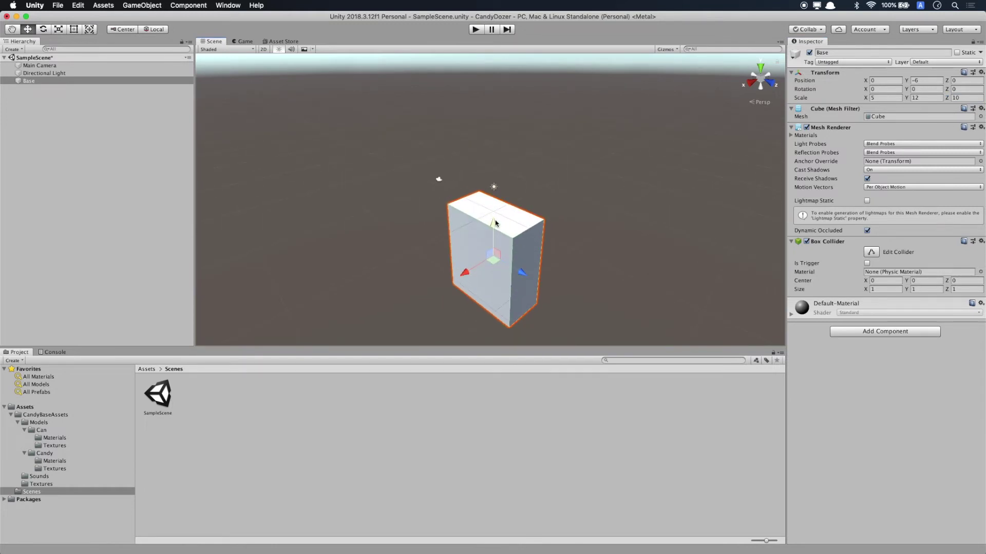
scroll(496, 223, "up", 1)
scroll(495, 223, "up", 1)
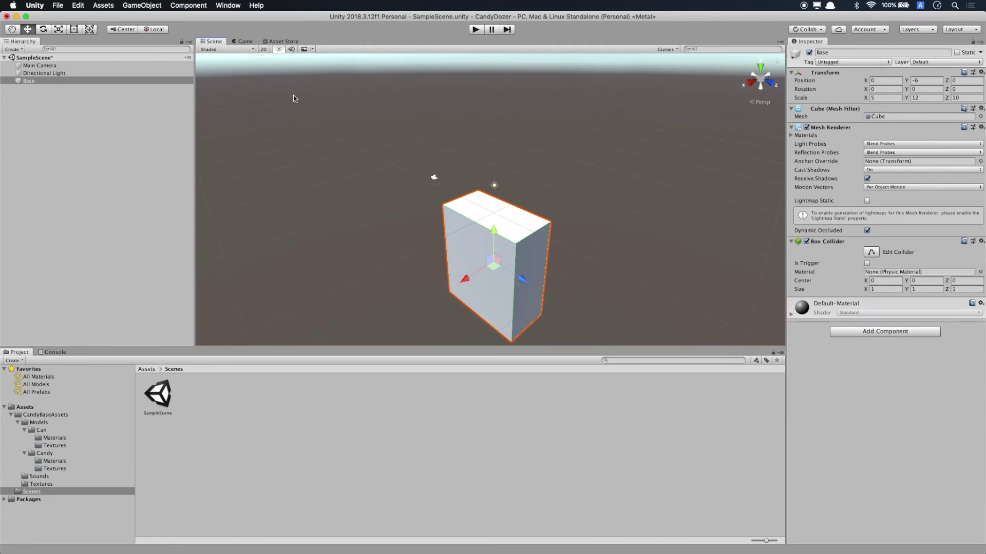
scroll(586, 218, "down", 2)
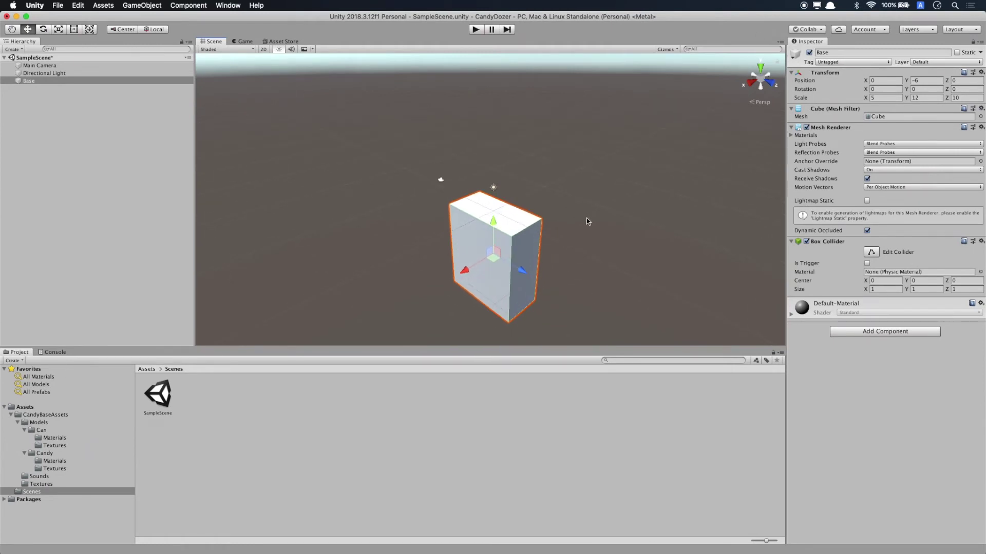
left_click_drag(586, 221, 597, 199)
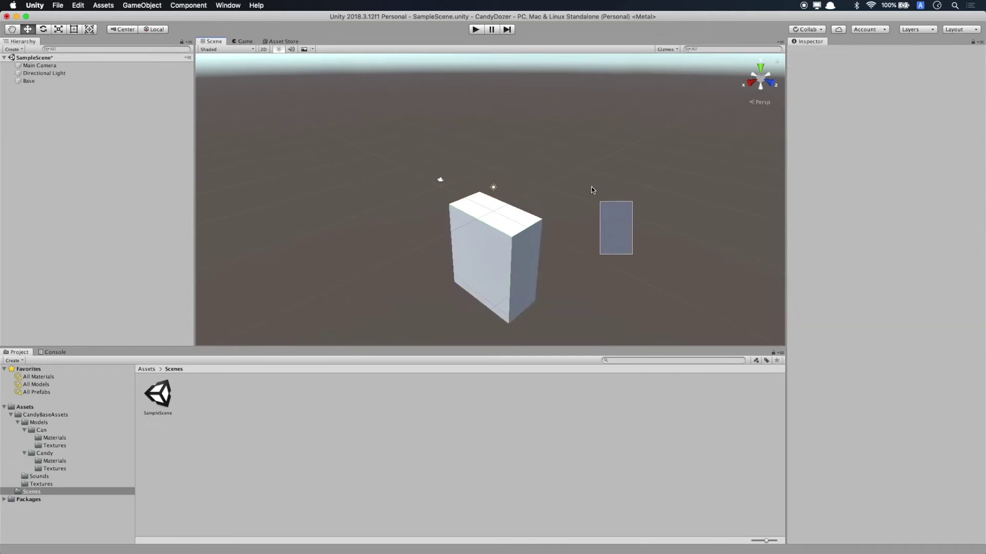
left_click(503, 247)
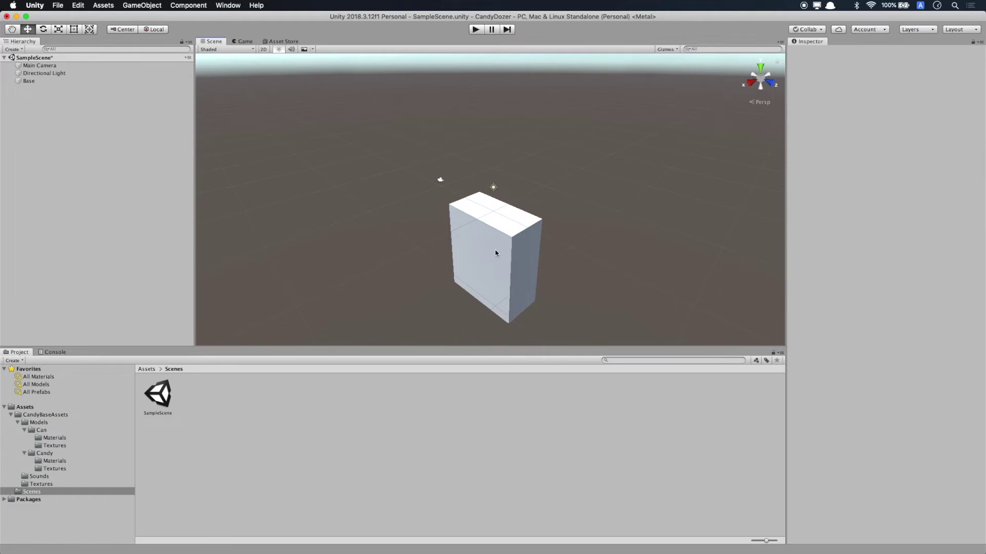
left_click(13, 29)
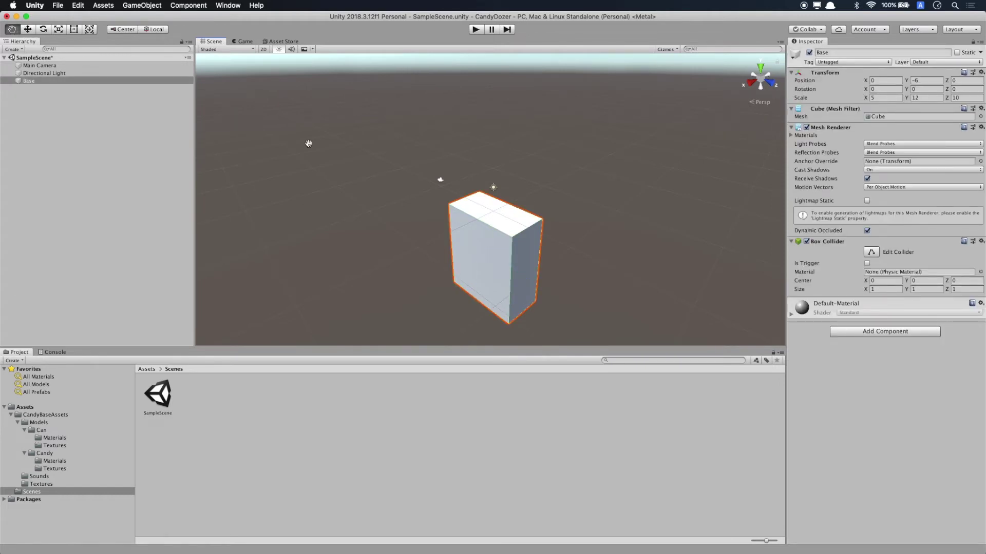
mouse_move(496, 232)
left_mouse_down()
mouse_move(486, 162)
mouse_move(490, 194)
left_mouse_up()
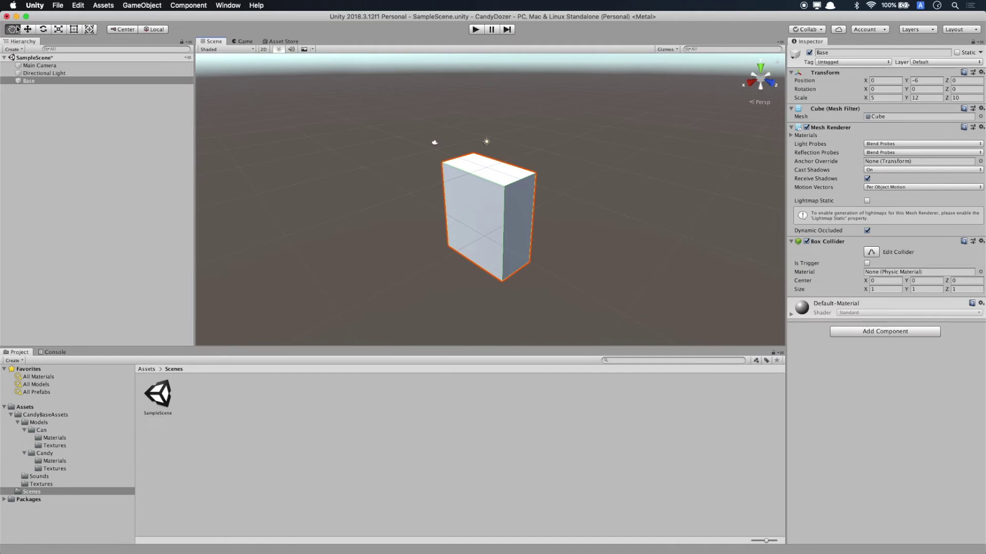
left_click(14, 49)
Create a new 3D cube and name it Back.
mouse_move(34, 78)
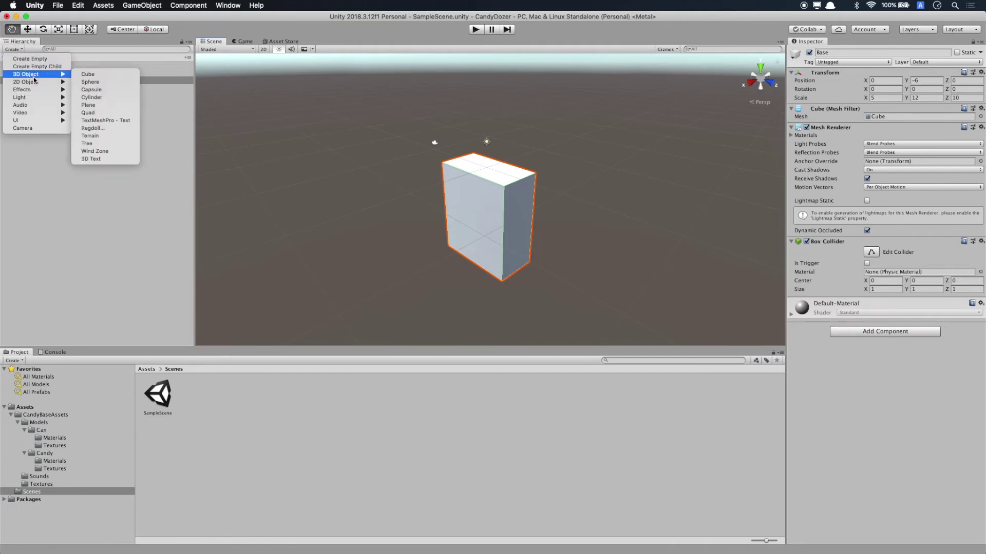
left_click(103, 75)
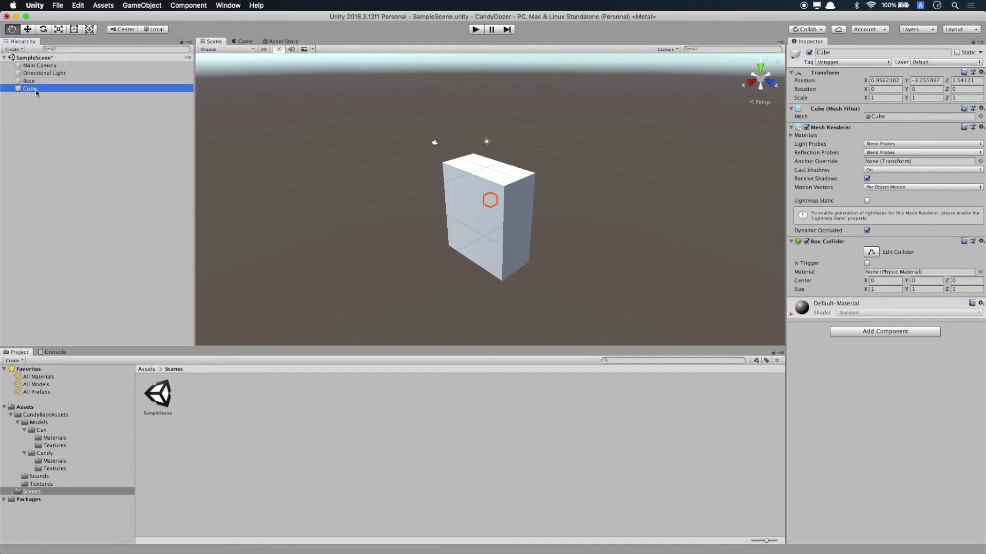
left_click(821, 52)
type("Back")
key("Return")
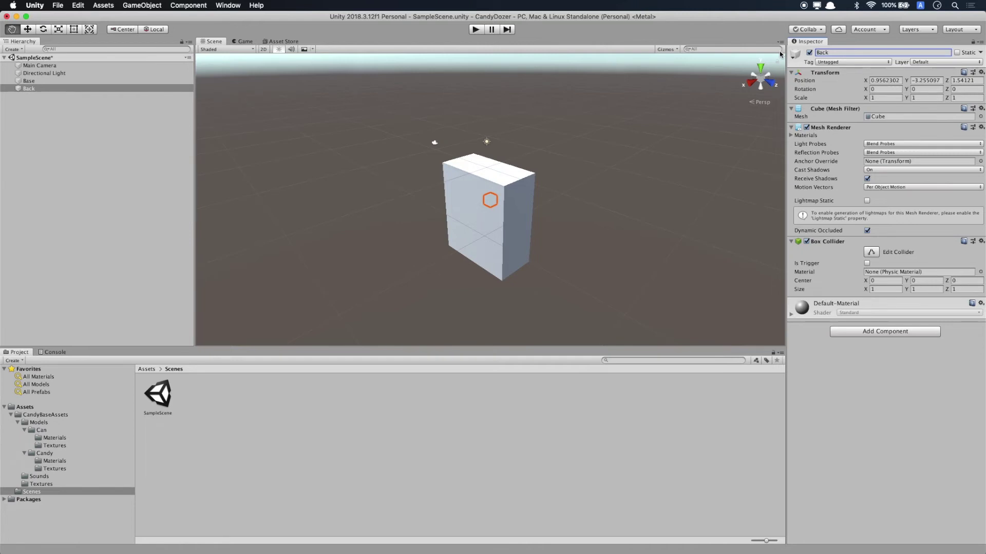
Set Back's position to X 0, Y 0, Z 7.
left_click(896, 82)
type("0")
key("Tab")
type("0")
key("Tab")
type("7")
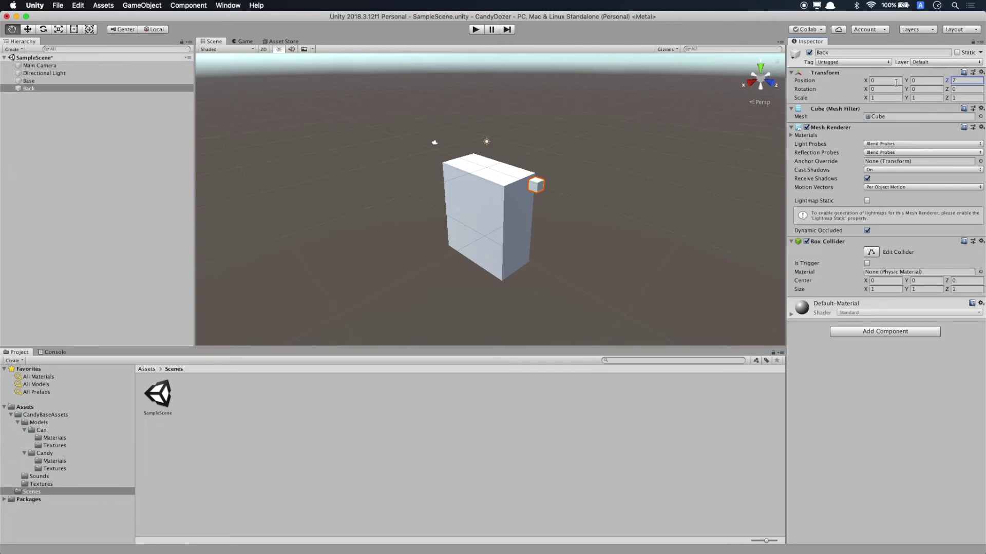
Scale Back to 17, 24, 4 and view the resulting wall from above.
left_click(864, 97)
type("7")
key("Tab")
type("24")
key("Tab")
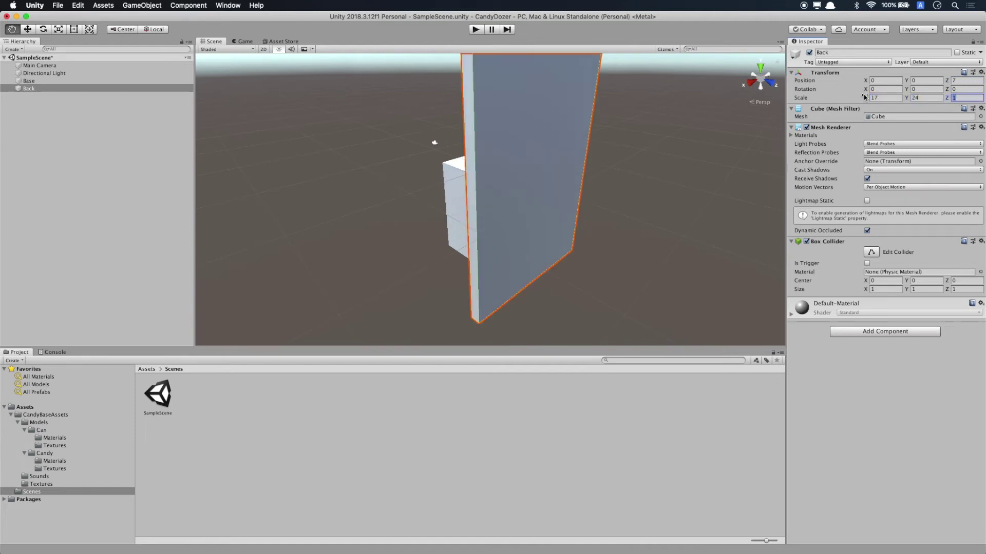
type("4")
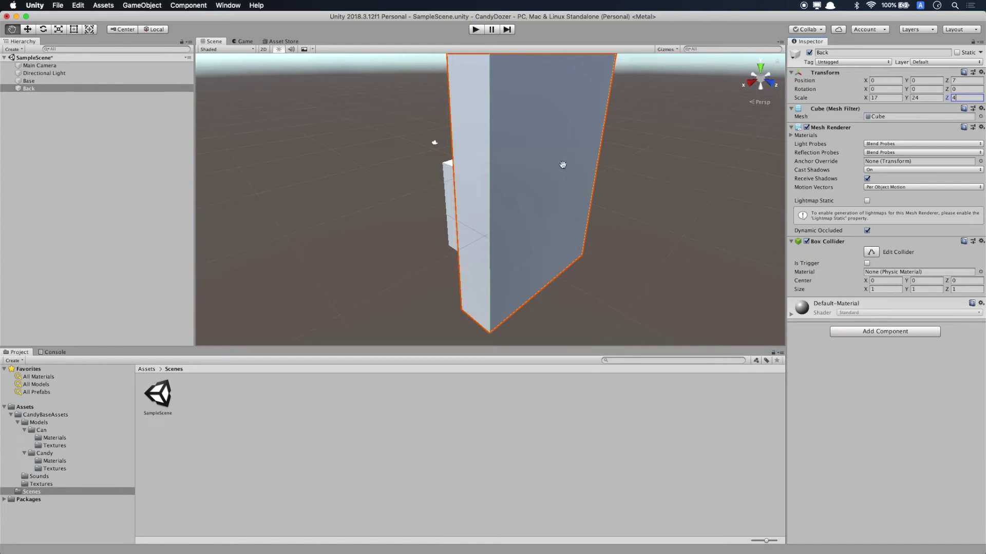
mouse_move(293, 95)
left_mouse_down("alt")
mouse_move(296, 137)
mouse_move(295, 123)
left_mouse_up("alt")
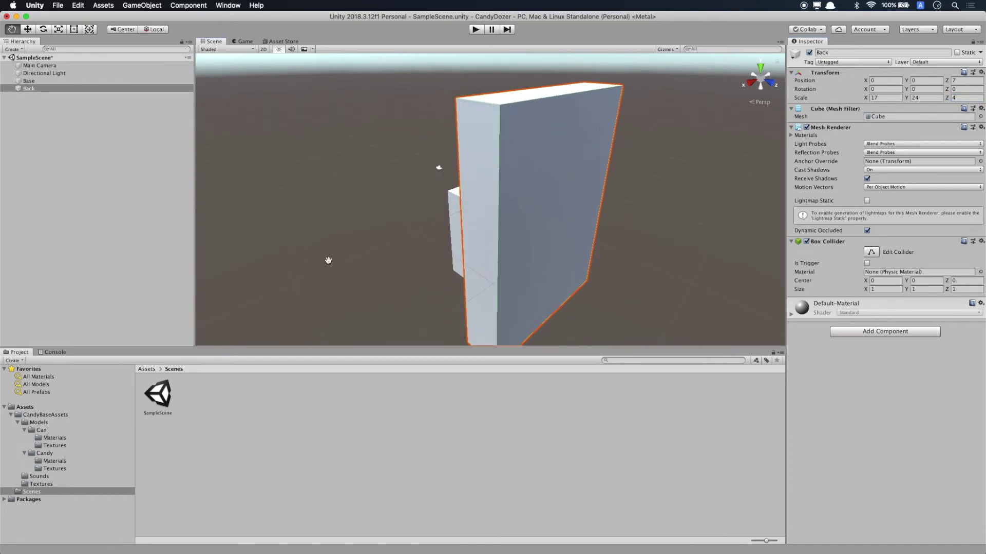
key("e")
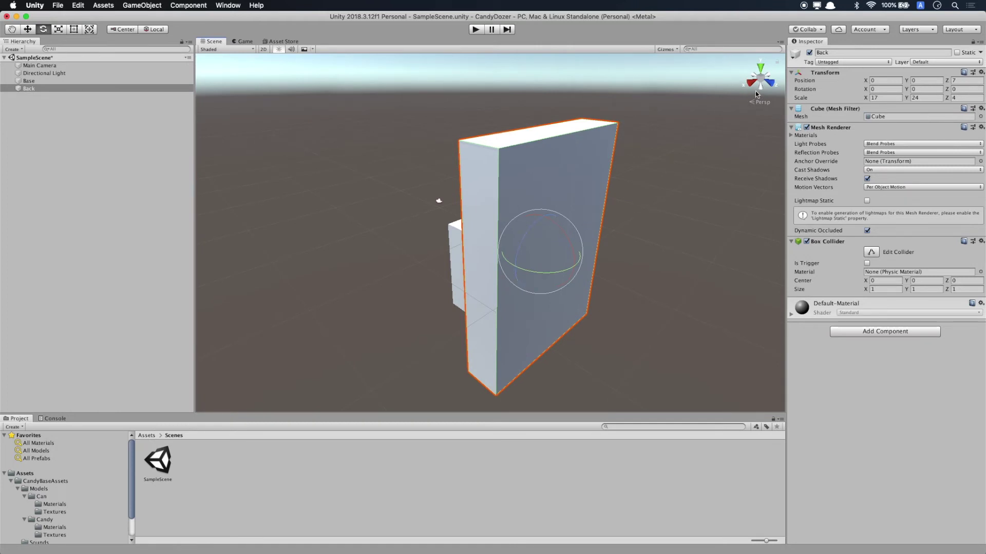
Snap the view through front, bottom, orthographic and perspective, ending head-on to the wall.
left_click(773, 86)
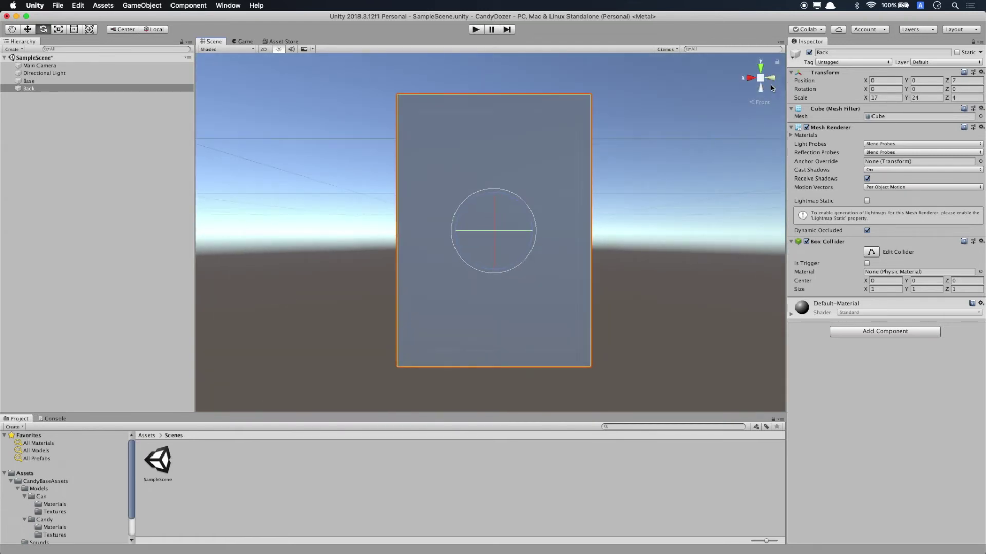
left_click(762, 81)
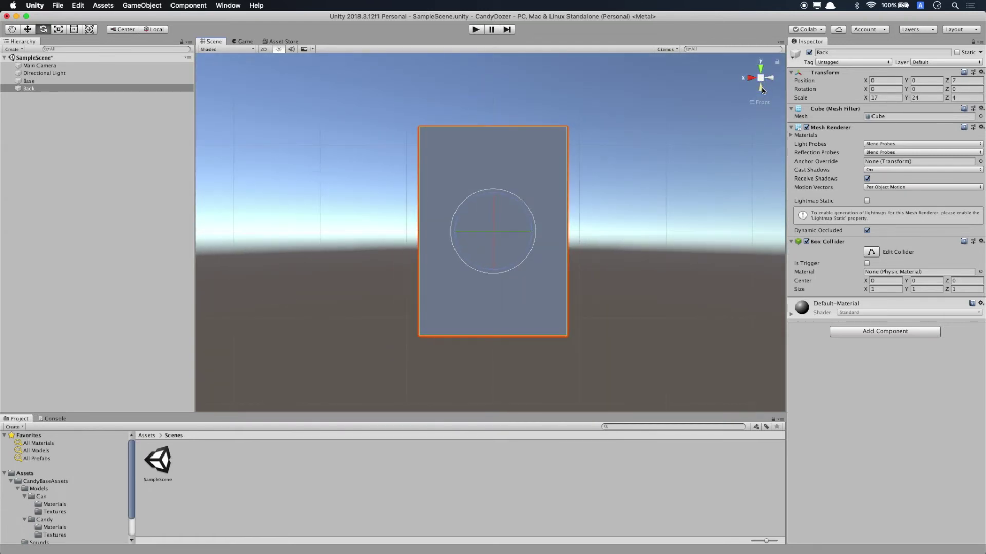
left_click(762, 88)
left_click(761, 88)
left_click(762, 88)
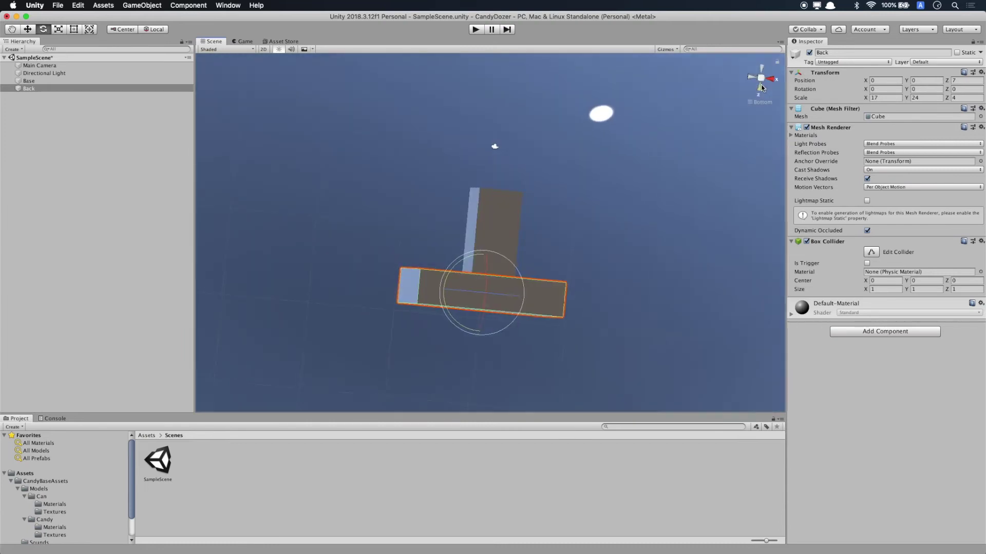
left_click(762, 81)
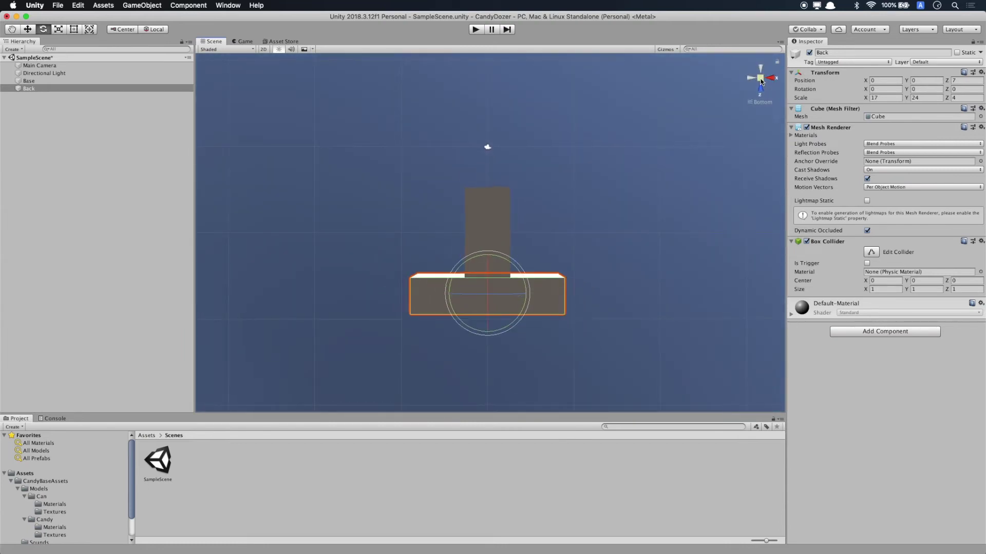
left_click(760, 78)
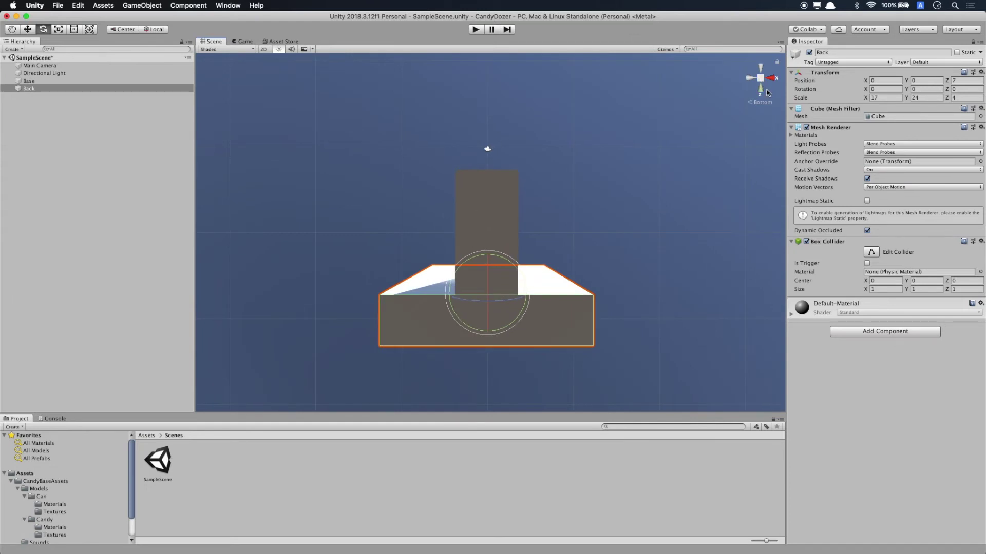
left_click(763, 88)
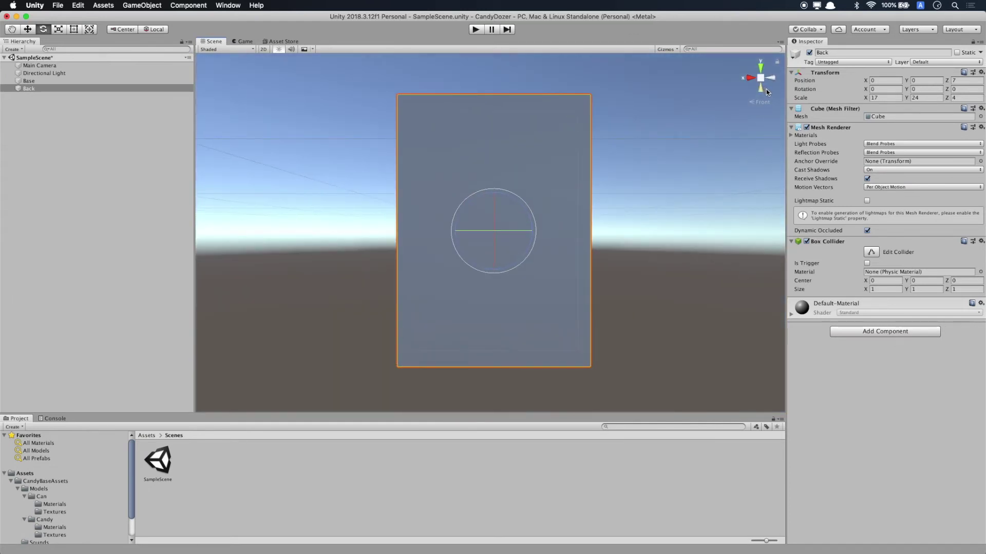
left_click(766, 88)
left_click(769, 84)
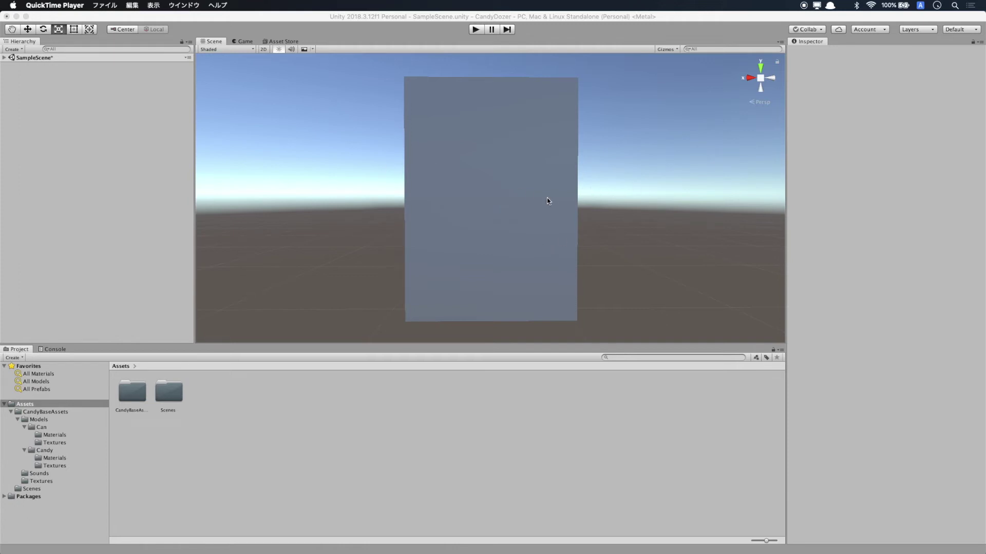
Orbit the Scene view to look down at the Back wall and Base box.
left_click_drag(595, 206, 348, 142, "alt")
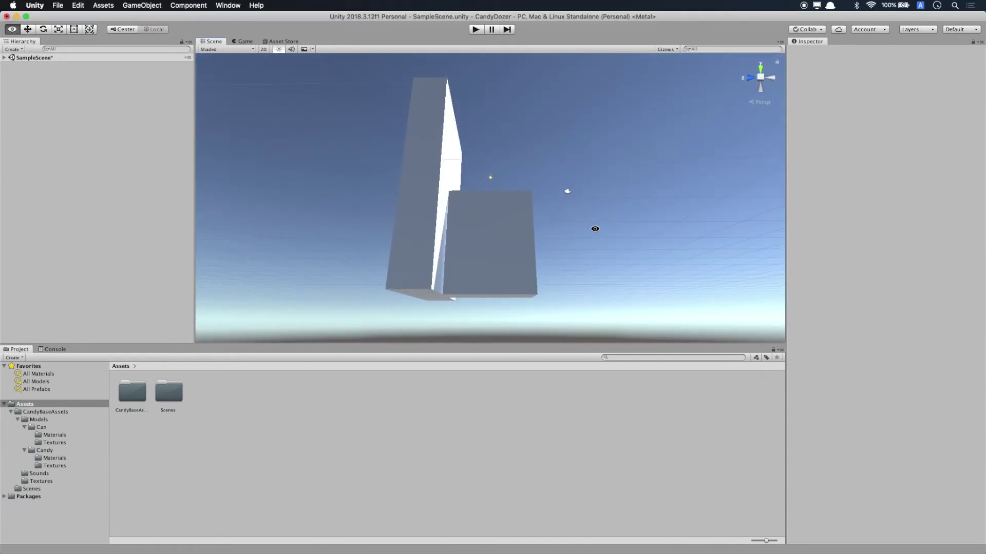
left_click_drag(348, 142, 489, 263, "alt")
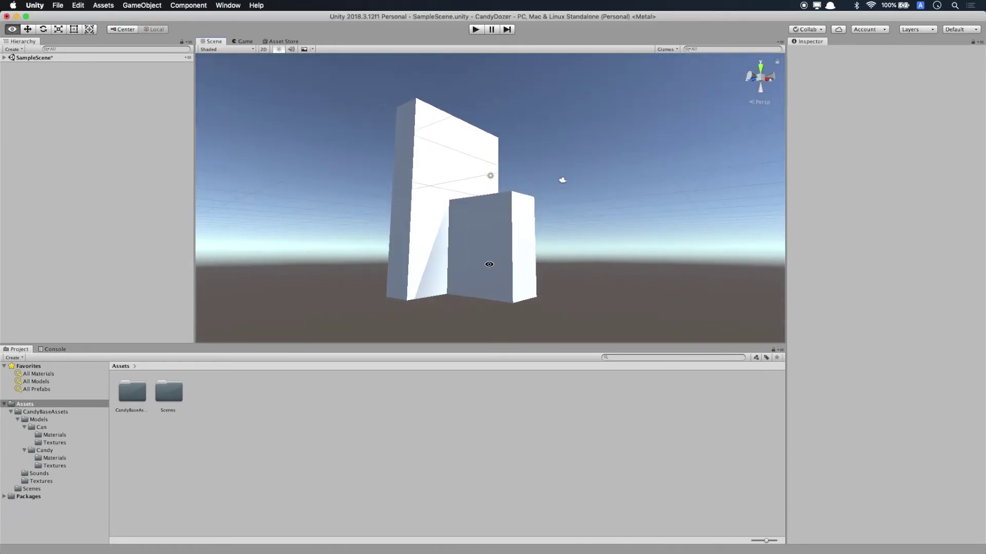
left_click_drag(590, 121, 569, 233, "alt")
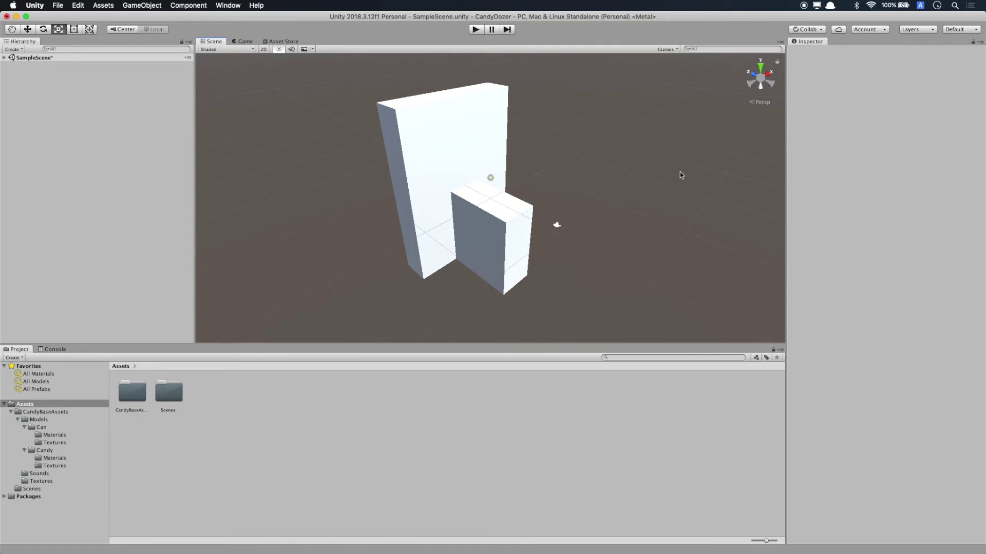
mouse_move(633, 131)
left_mouse_down("alt")
mouse_move(629, 142)
mouse_move(579, 135)
mouse_move(630, 142)
left_mouse_up("alt")
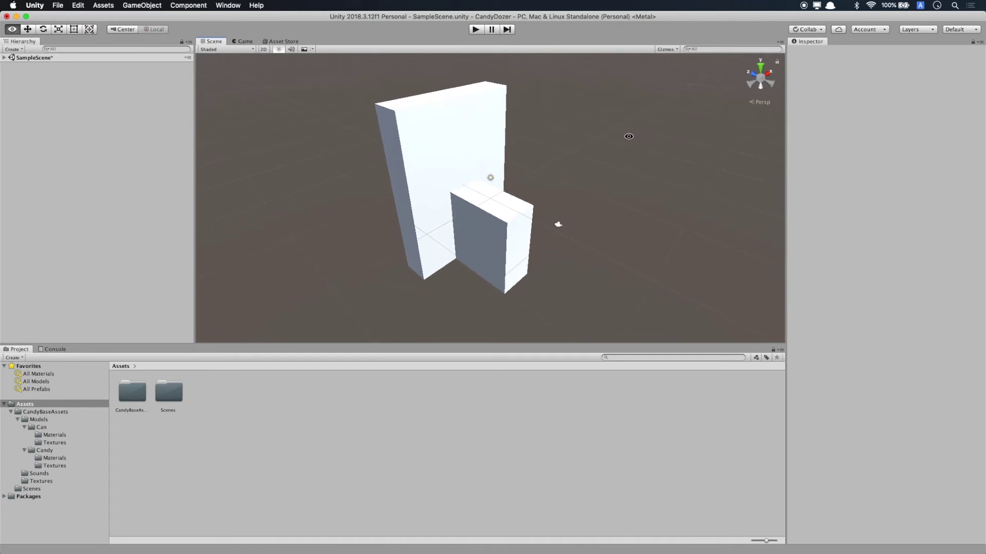
left_click_drag(630, 142, 630, 142, "alt")
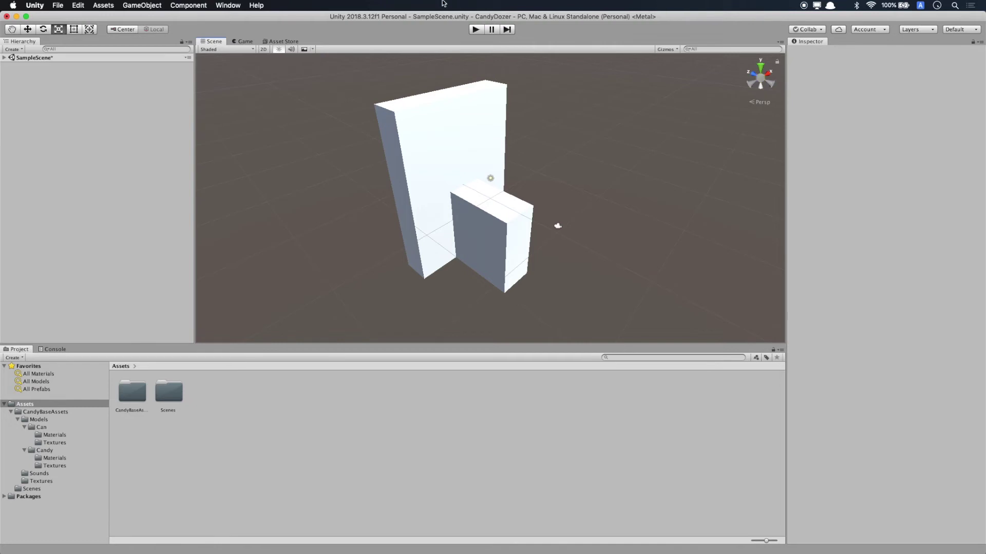
Create a new 3D cube and start naming it SideRight.
left_click(14, 49)
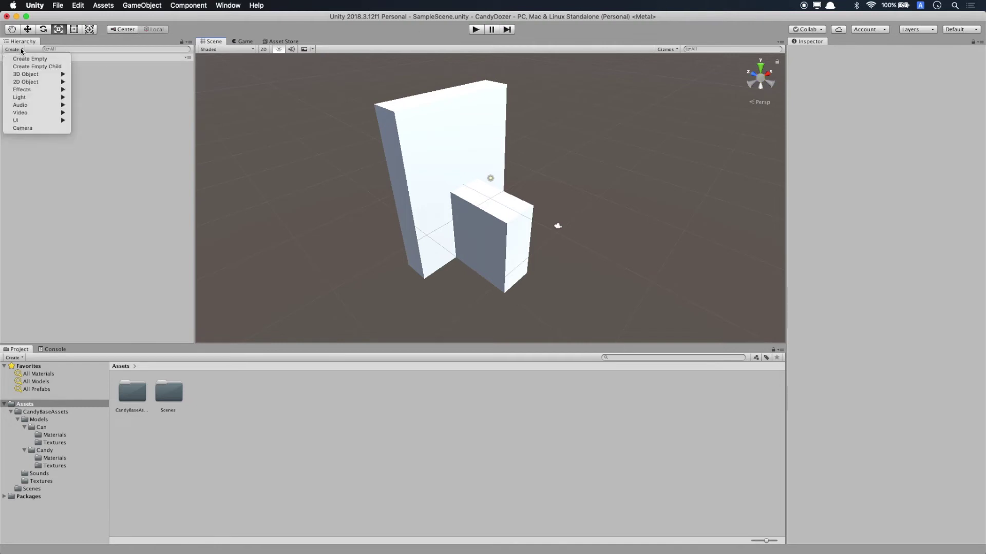
mouse_move(27, 76)
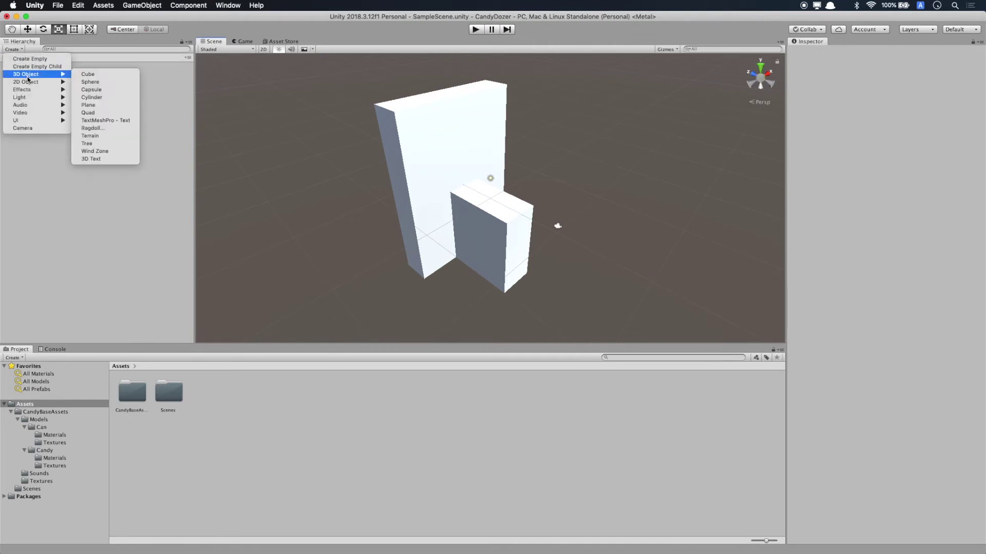
left_click(88, 74)
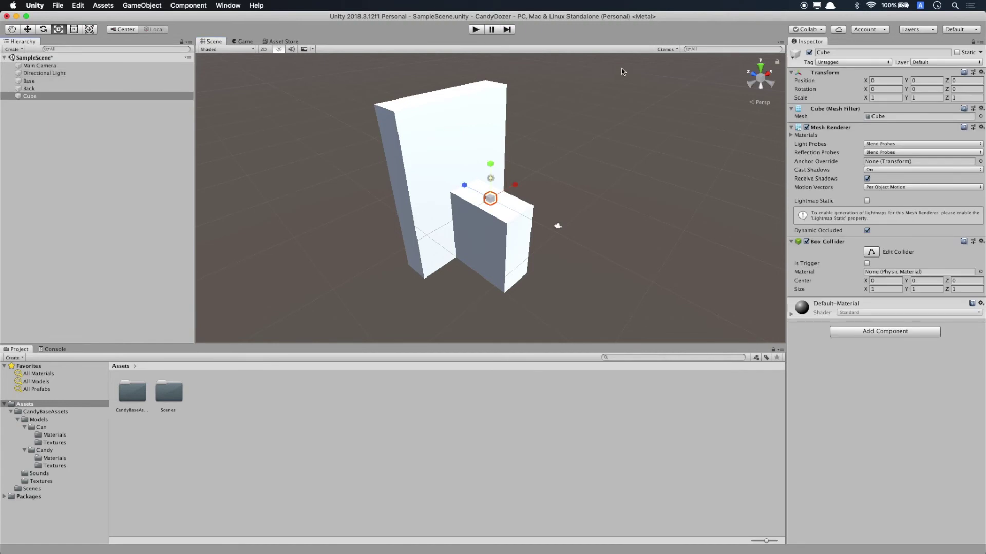
left_click(816, 53)
type("Side")
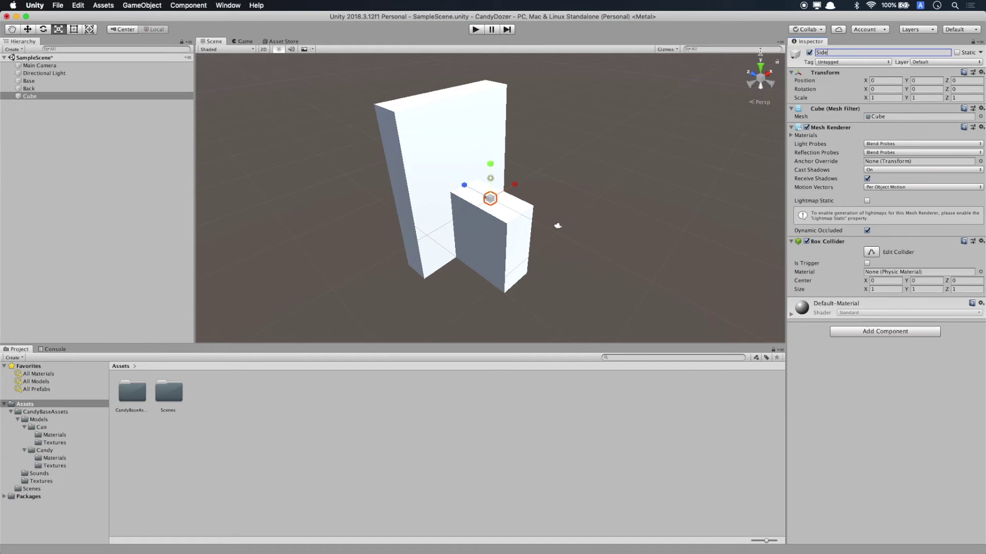
type("Right")
Name the cube SideRight and place it at position 5.5, -5, 3.
left_click(874, 81)
type("5.5")
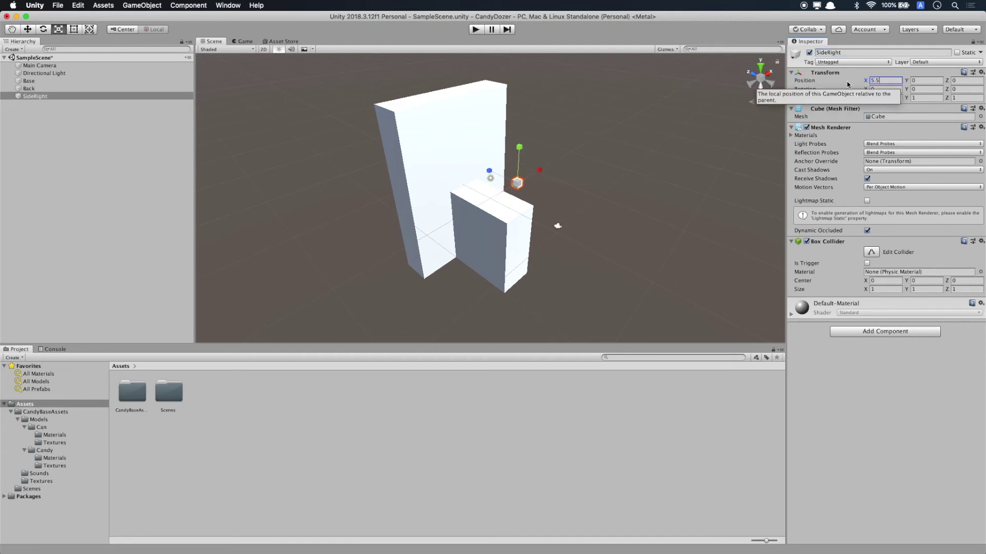
key("Tab")
type("-5")
key("Tab")
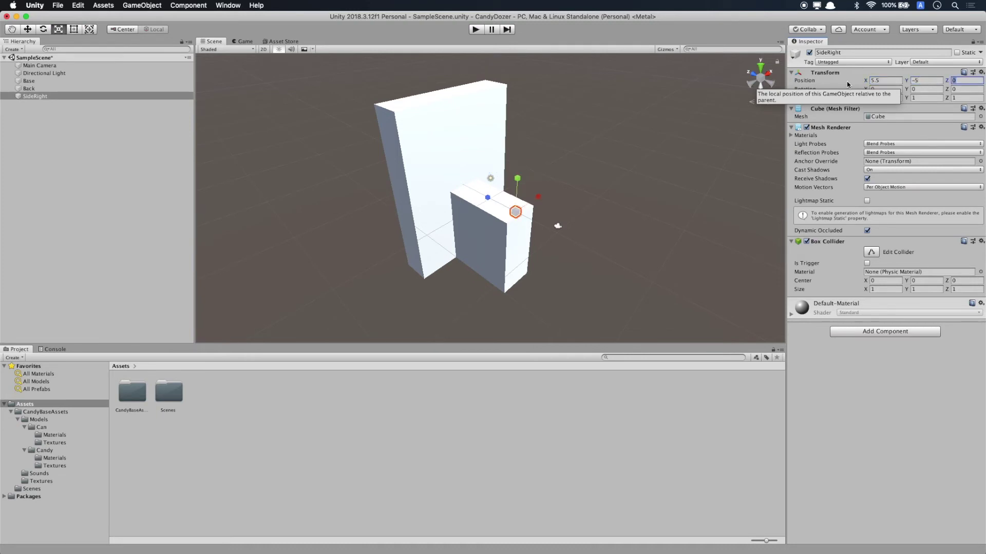
type("3")
left_click(888, 107)
Scale SideRight to 6, 14, 4 and orbit the view to check it.
left_click(884, 98)
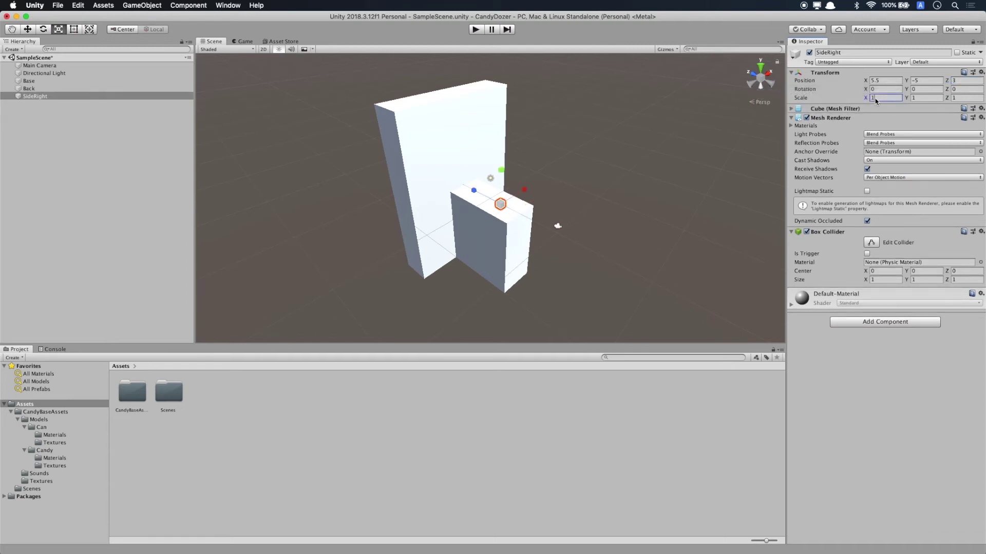
type("6")
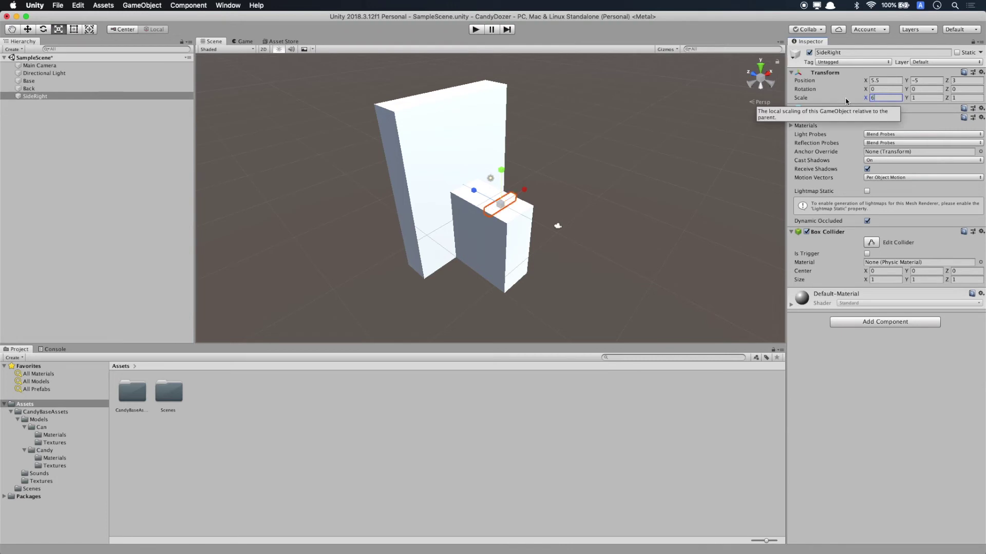
key("Tab")
type("14")
key("Tab")
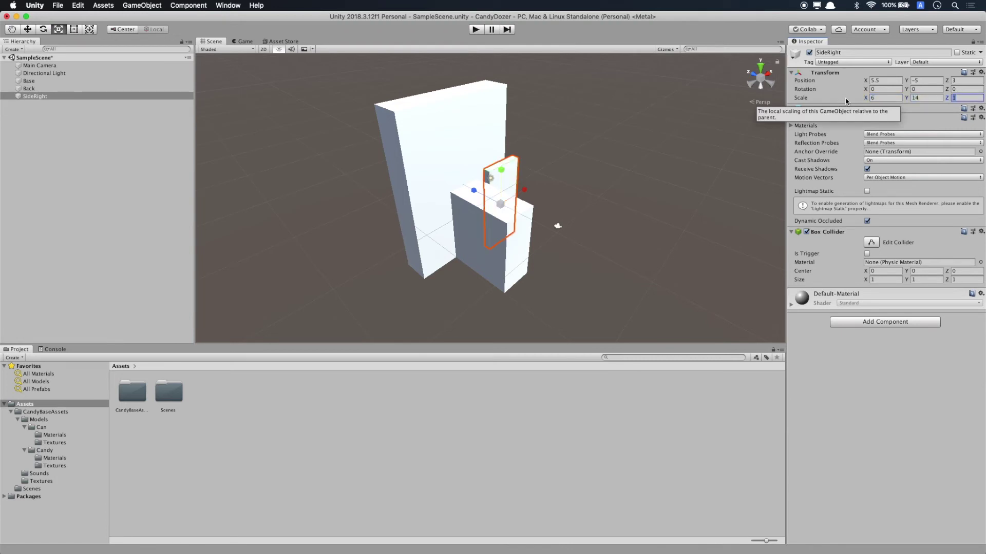
type("4")
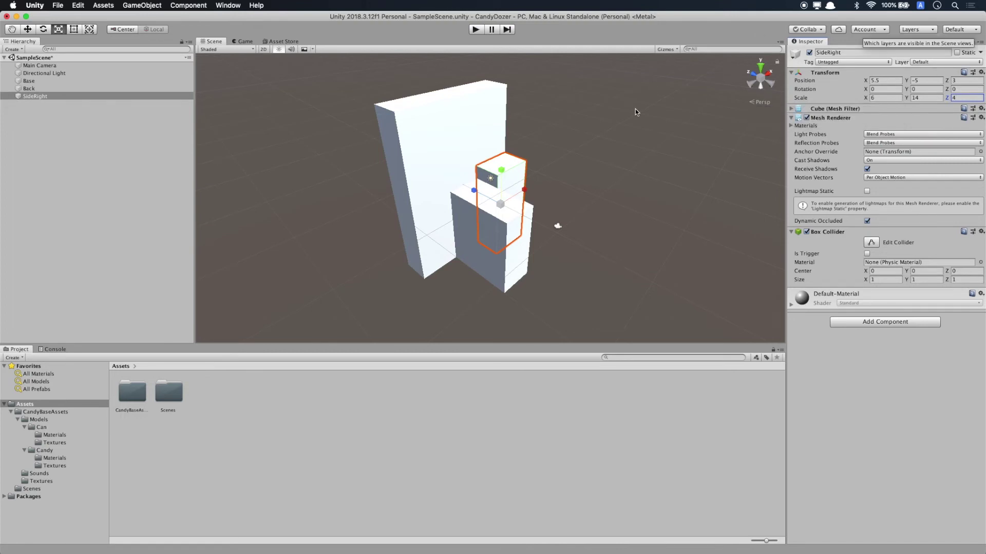
mouse_move(656, 255)
left_mouse_down("alt")
mouse_move(519, 256)
mouse_move(415, 239)
left_mouse_up("alt")
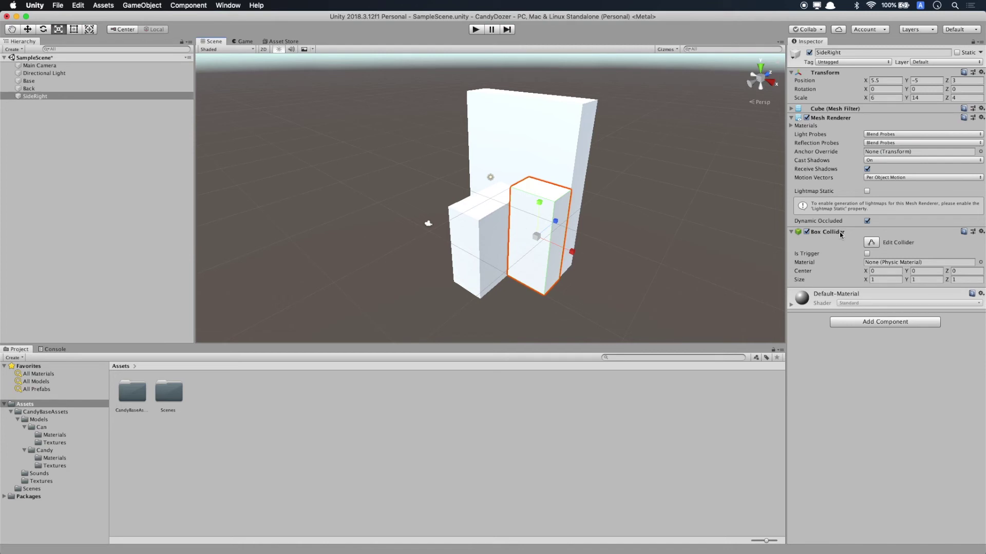
Stretch SideRight's Box Collider upward, then pan to show the top of the wall.
left_click(872, 246)
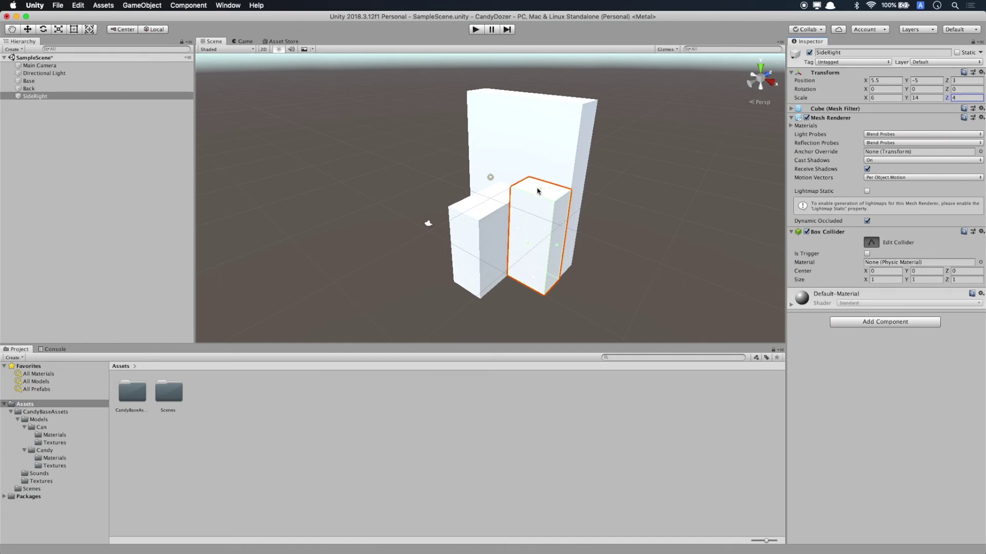
scroll(542, 195, "up", 2)
scroll(542, 195, "up", 3)
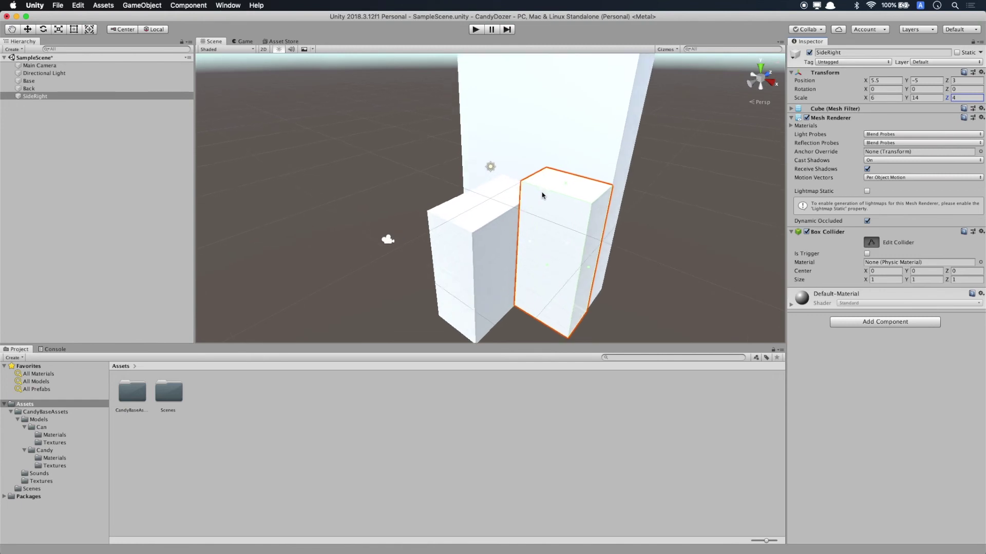
scroll(542, 195, "up", 3)
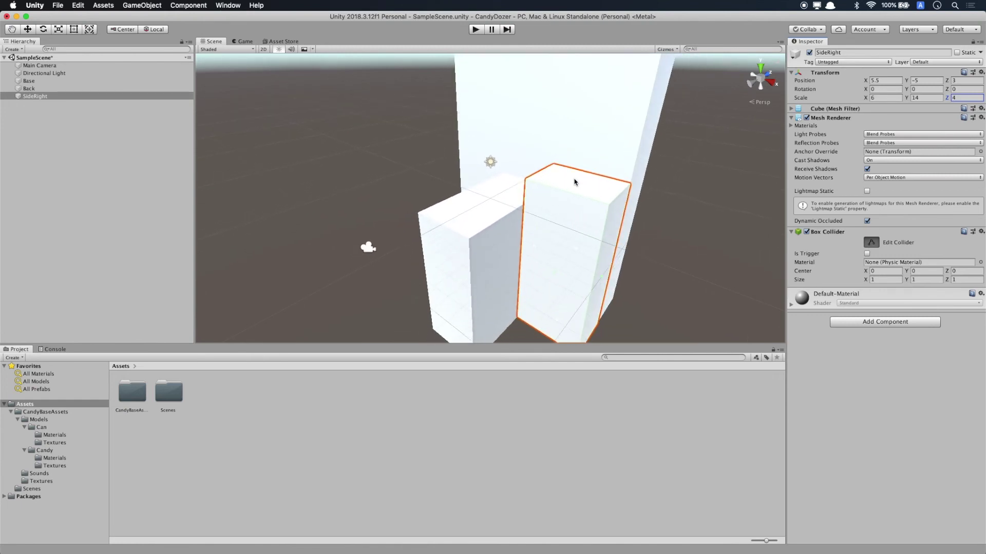
left_click_drag(577, 182, 589, 131)
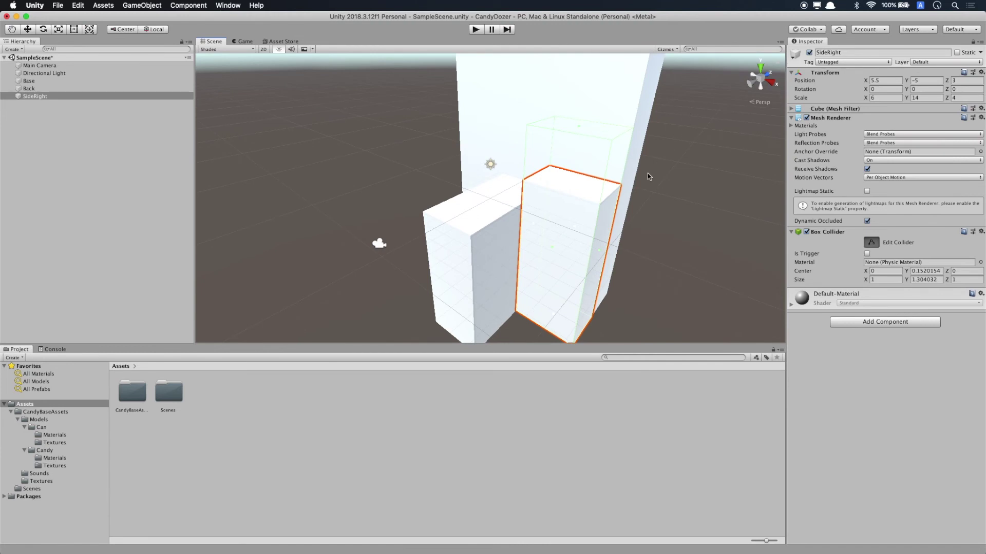
scroll(670, 174, "up", 2)
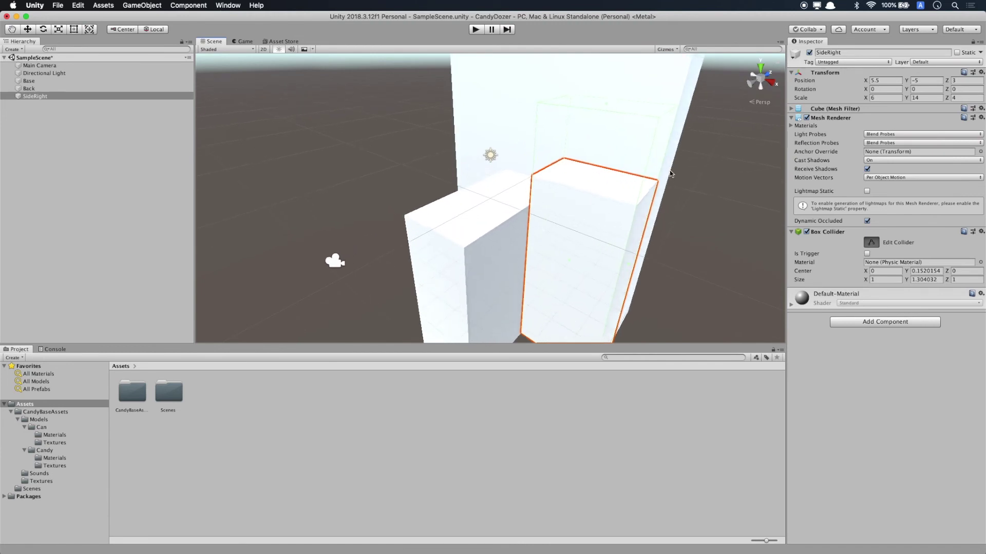
scroll(670, 173, "down", 3)
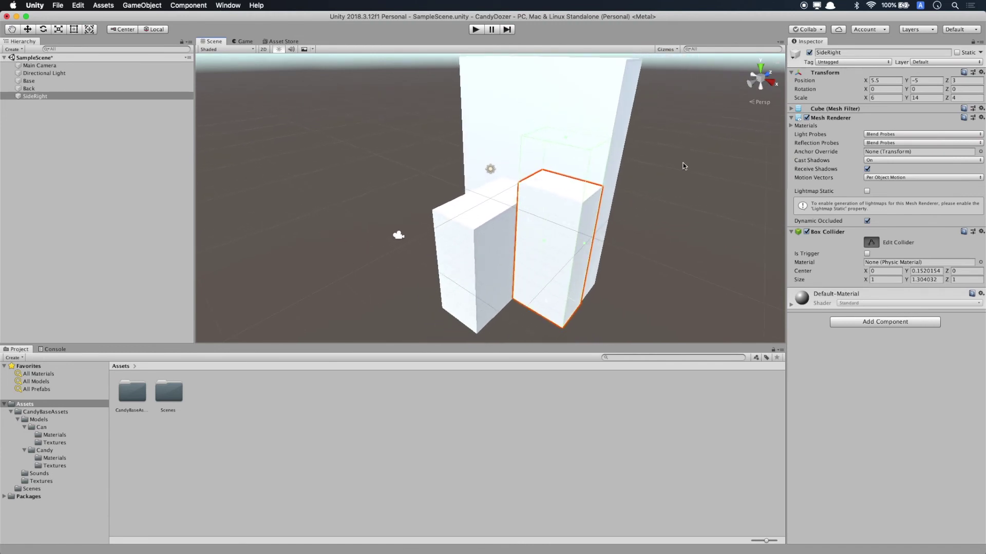
left_click_drag(683, 166, 682, 162, "alt")
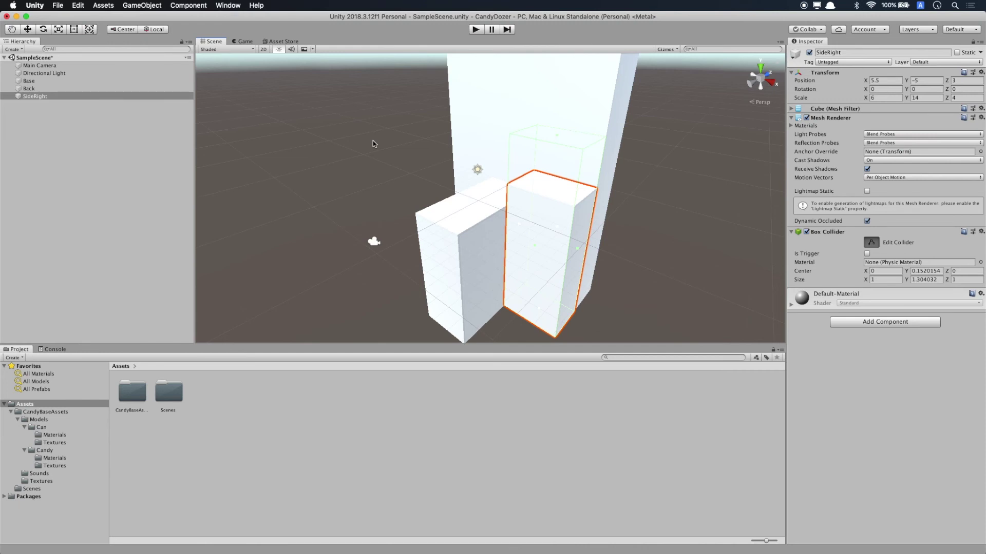
left_click(12, 29)
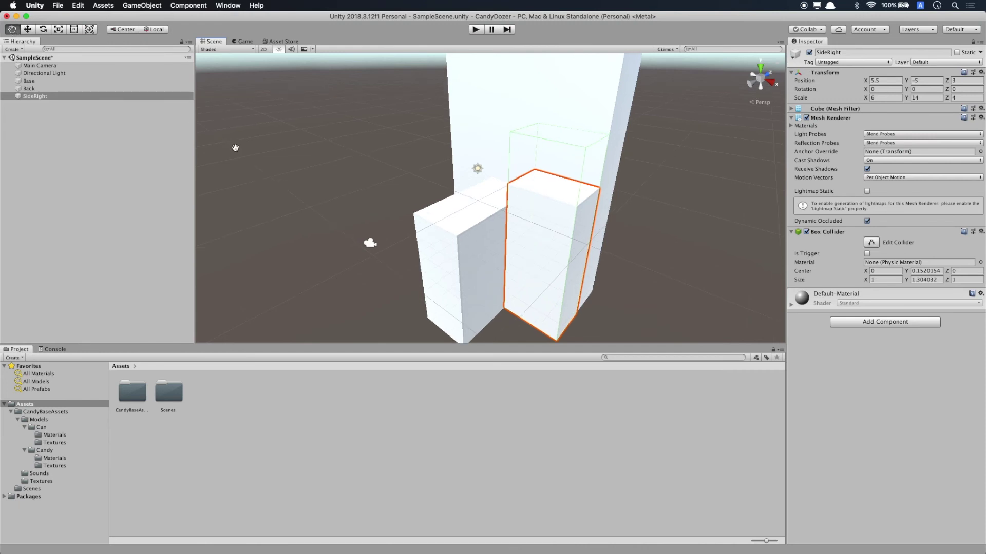
mouse_move(341, 151)
left_mouse_down()
mouse_move(312, 245)
mouse_move(291, 255)
left_mouse_up()
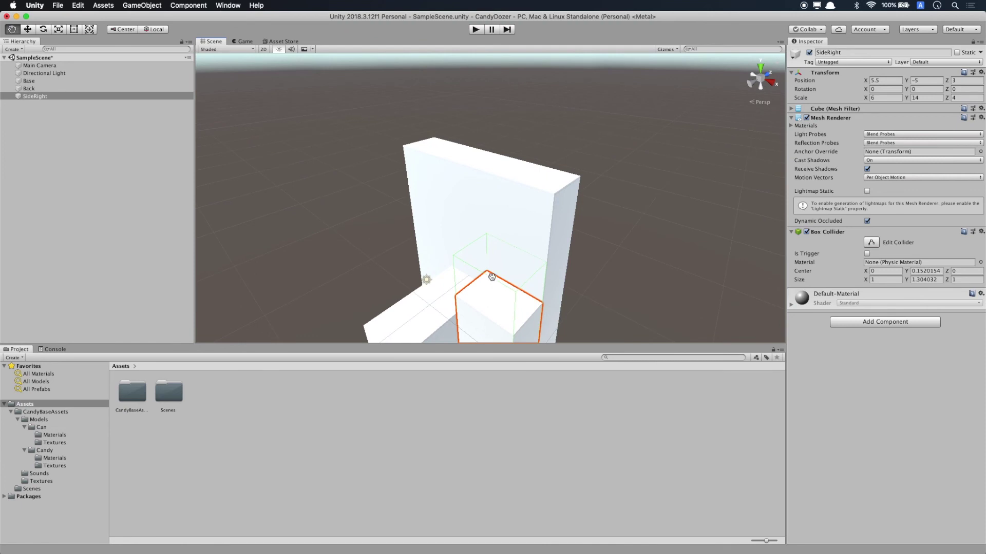
left_click(28, 30)
Raise the top of SideRight's collider further, to a Y size of about 1.72.
left_click(872, 242)
left_click(494, 280)
left_click(498, 306)
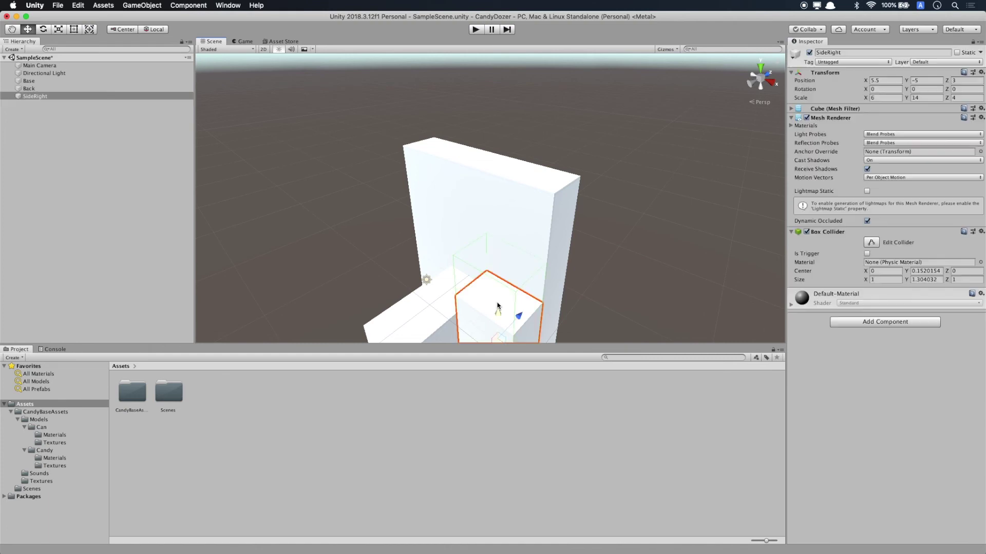
left_click(871, 242)
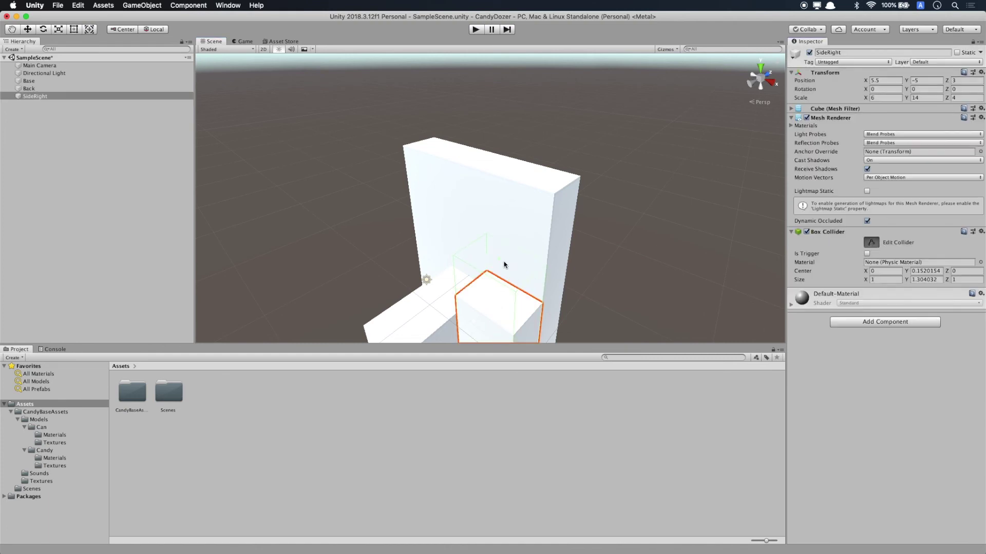
left_click_drag(501, 262, 504, 203)
scroll(613, 246, "down", 2)
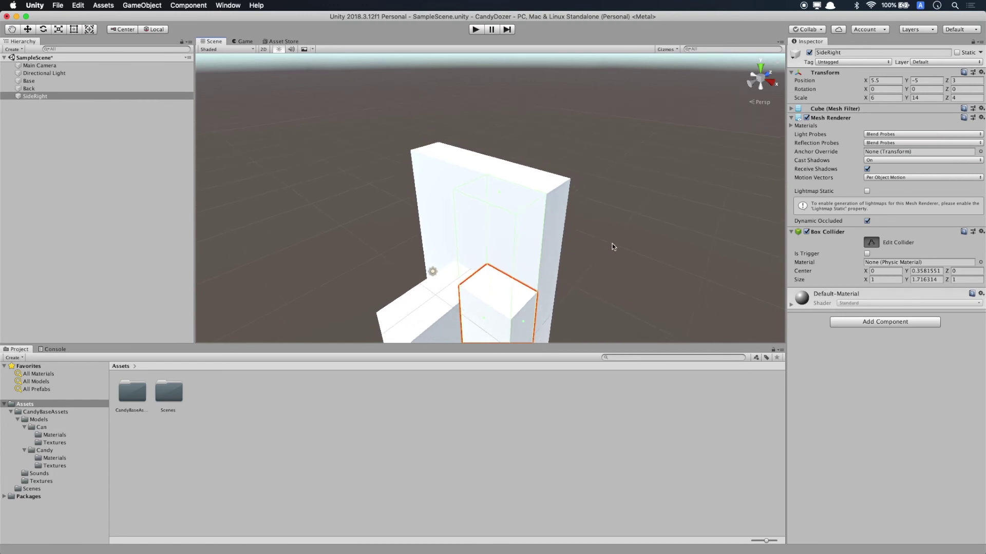
scroll(611, 245, "down", 2)
scroll(611, 245, "down", 2)
scroll(609, 254, "down", 1)
scroll(606, 256, "down", 2)
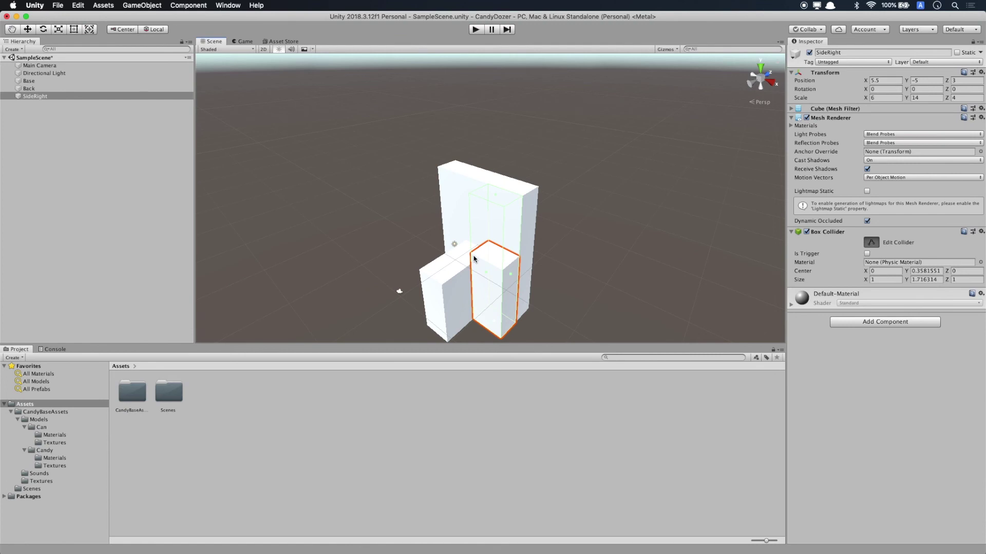
Duplicate SideRight and rename the copy SideLeft.
right_click(48, 97)
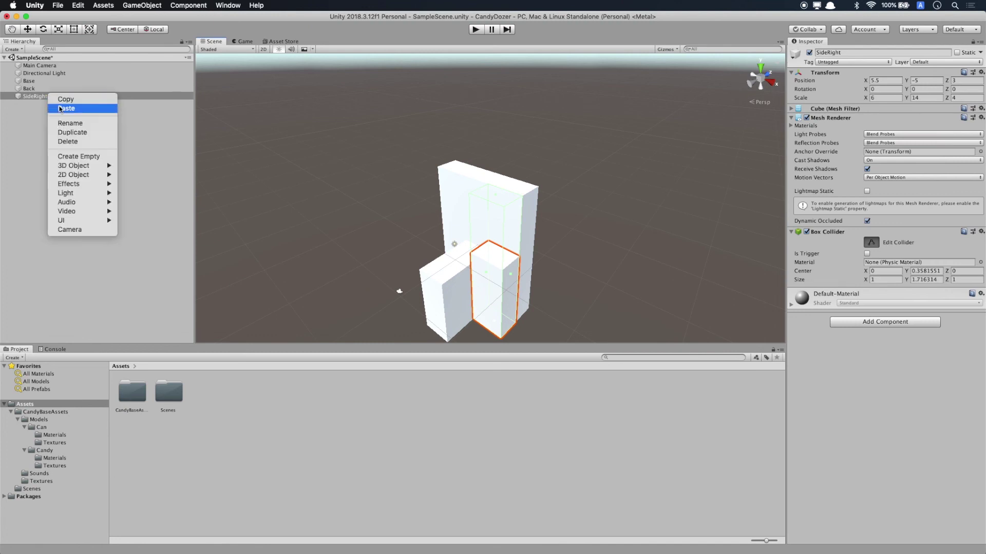
left_click(72, 132)
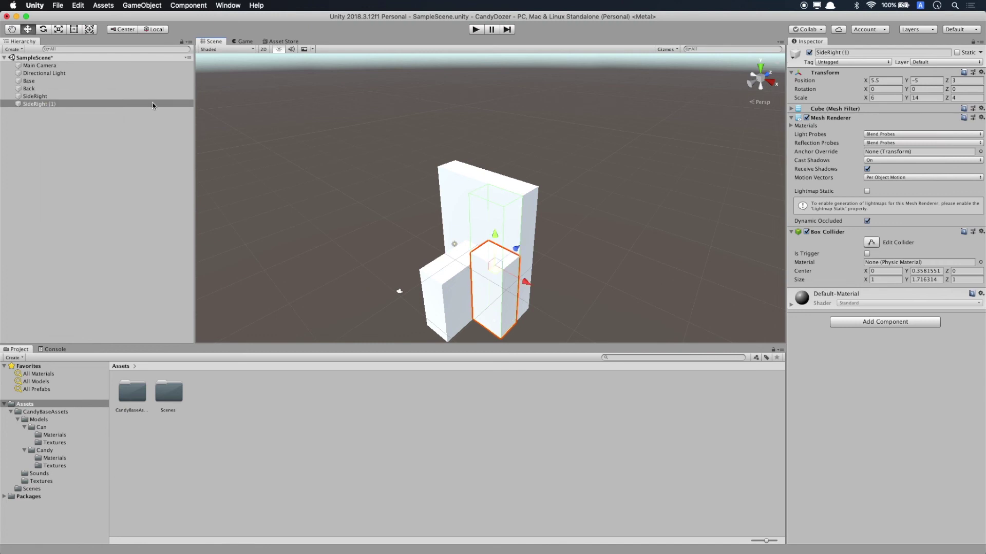
left_click(827, 53)
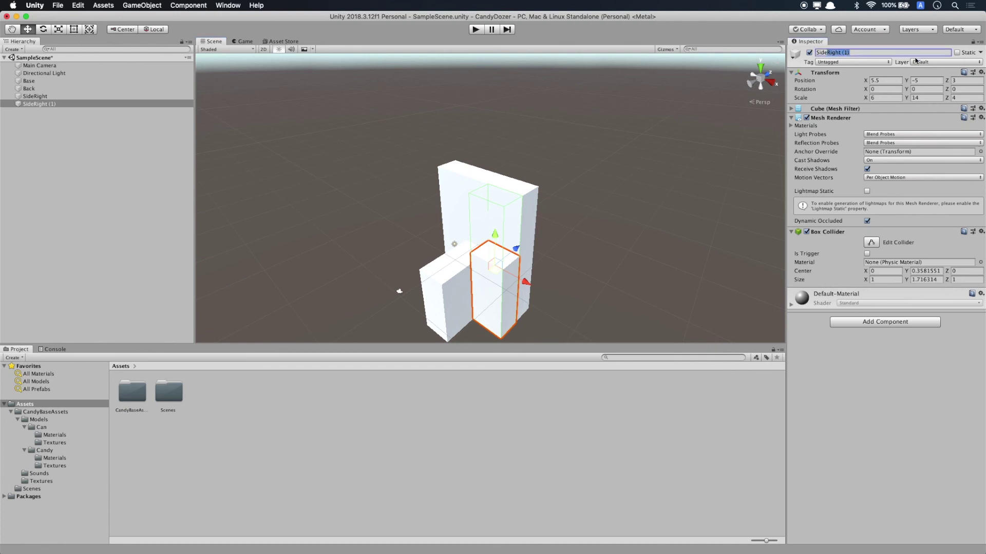
type("Left")
key("Return")
Set SideLeft's X position to -5.5 and view the boxes from an oblique front angle.
left_click(872, 81)
left_click(871, 80)
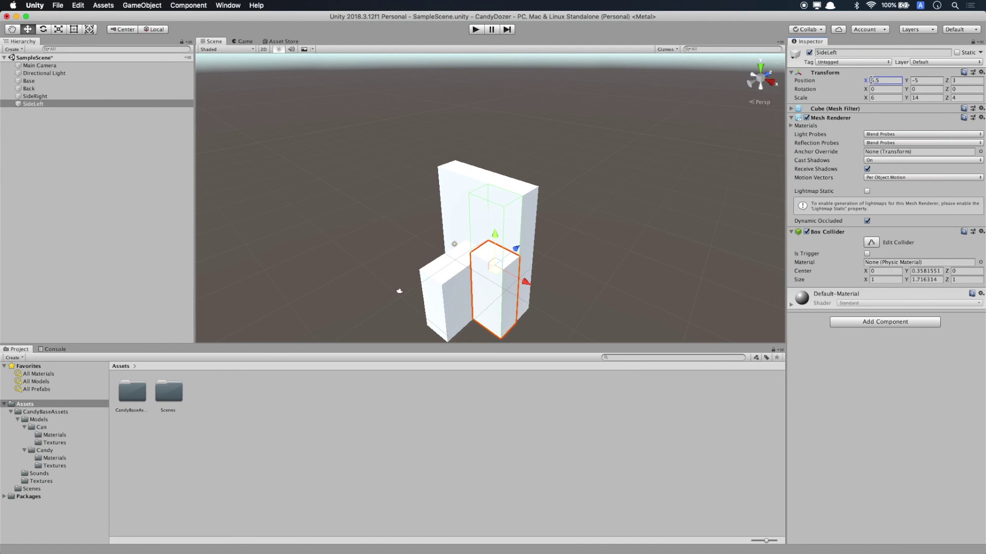
type("-")
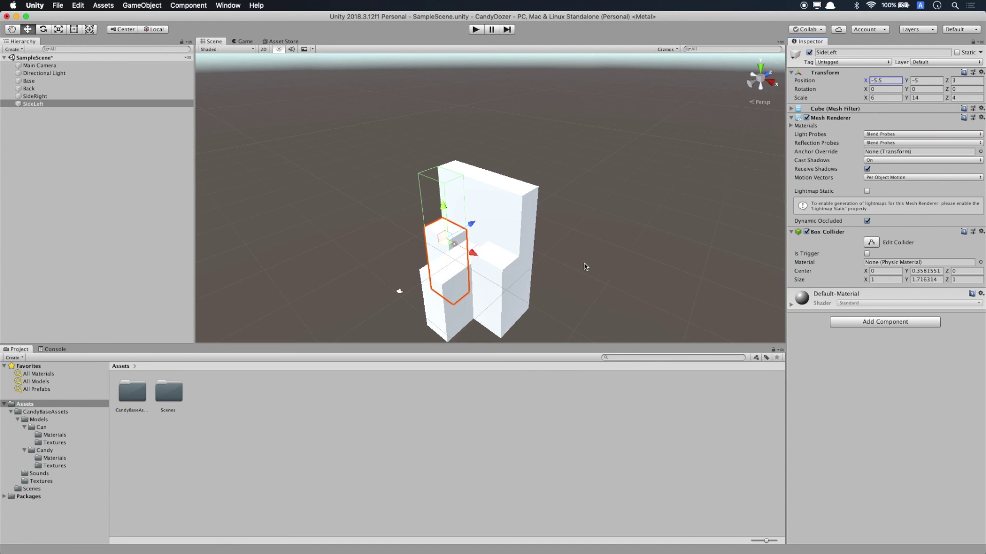
mouse_move(584, 266)
left_mouse_down("alt")
mouse_move(705, 212)
mouse_move(733, 294)
left_mouse_up("alt")
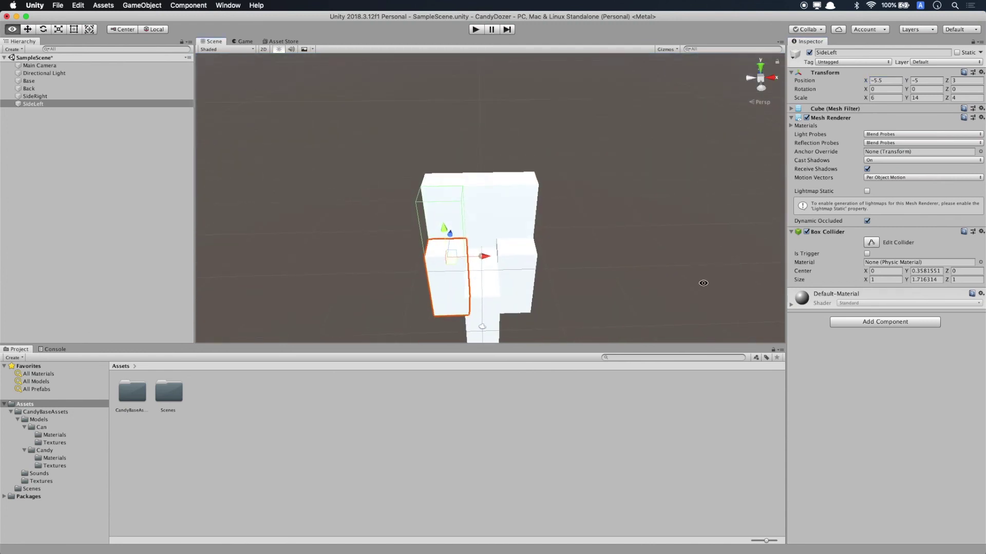
left_click_drag(733, 293, 698, 285, "alt")
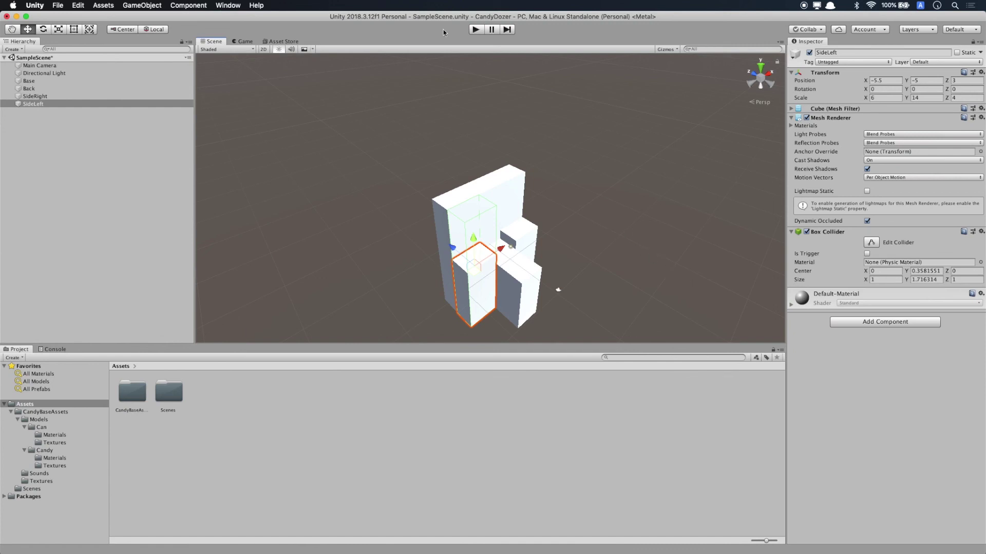
Create a new empty object in the Hierarchy and name it 'Stage'.
right_click(75, 154)
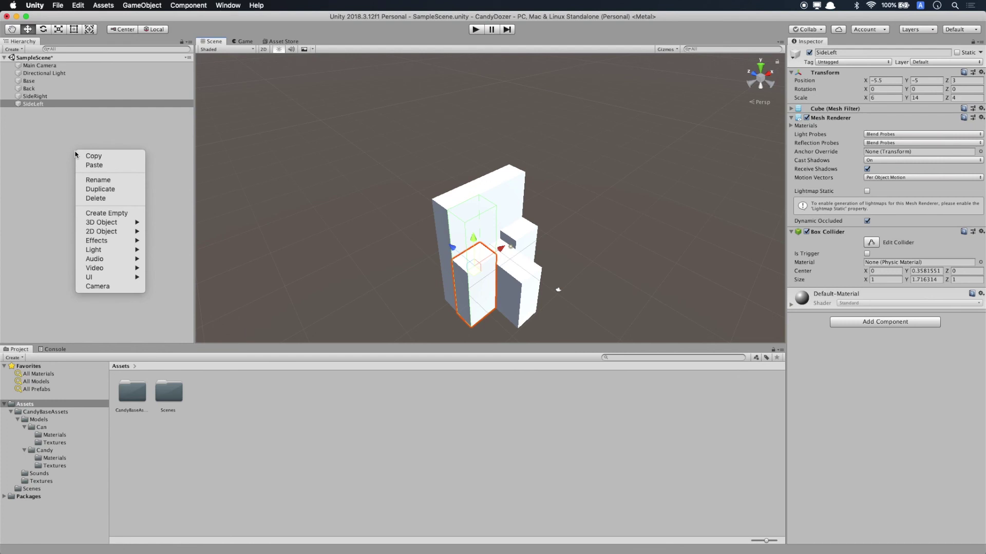
mouse_move(118, 223)
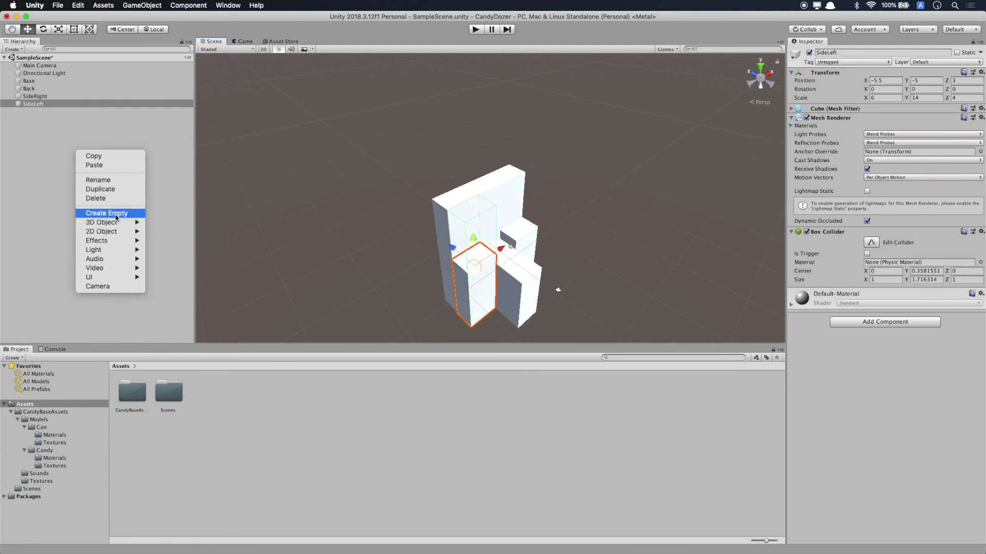
left_click(116, 214)
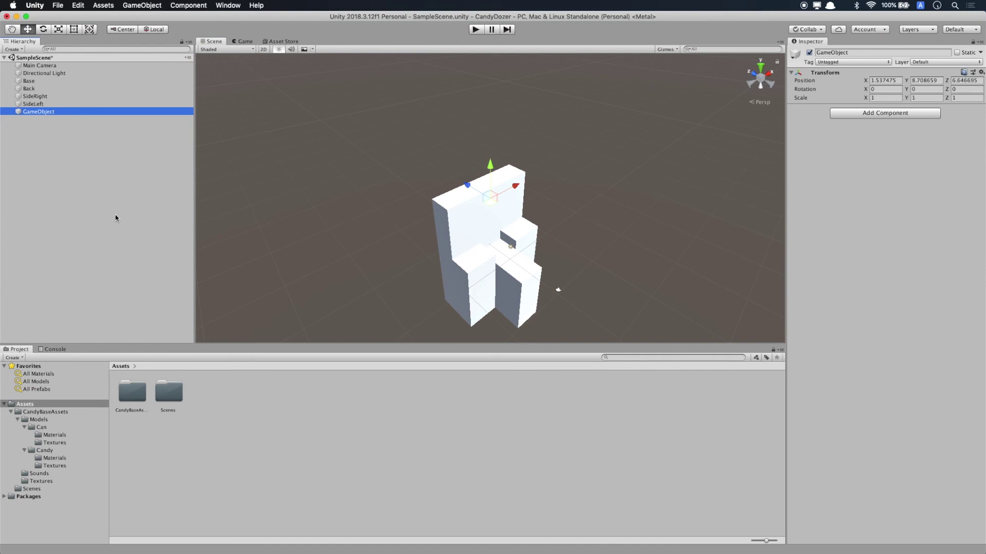
left_click(853, 52)
type("Stage")
key("Return")
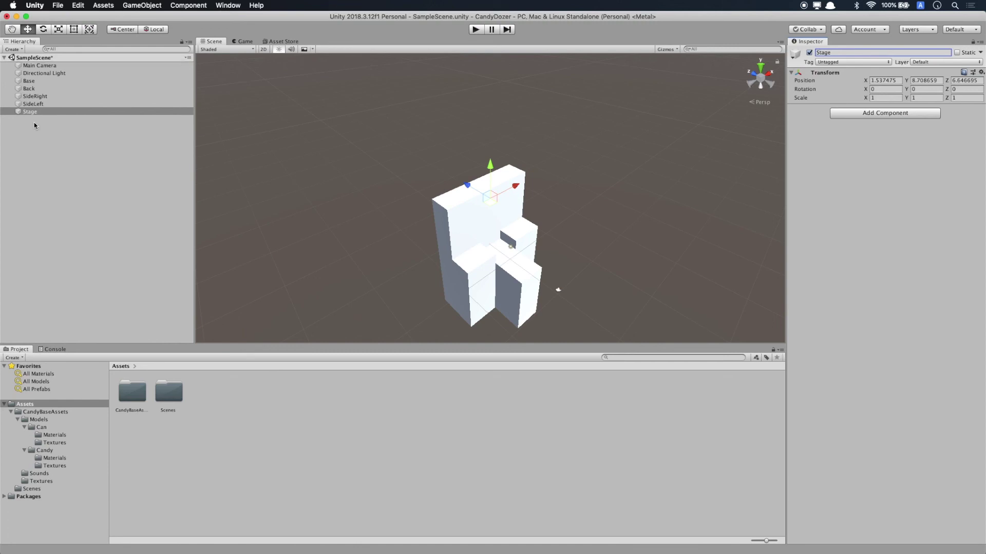
Parent the Base, Back, SideRight and SideLeft boxes under Stage.
left_click(29, 87)
left_click(29, 81)
left_click(37, 105, "shift")
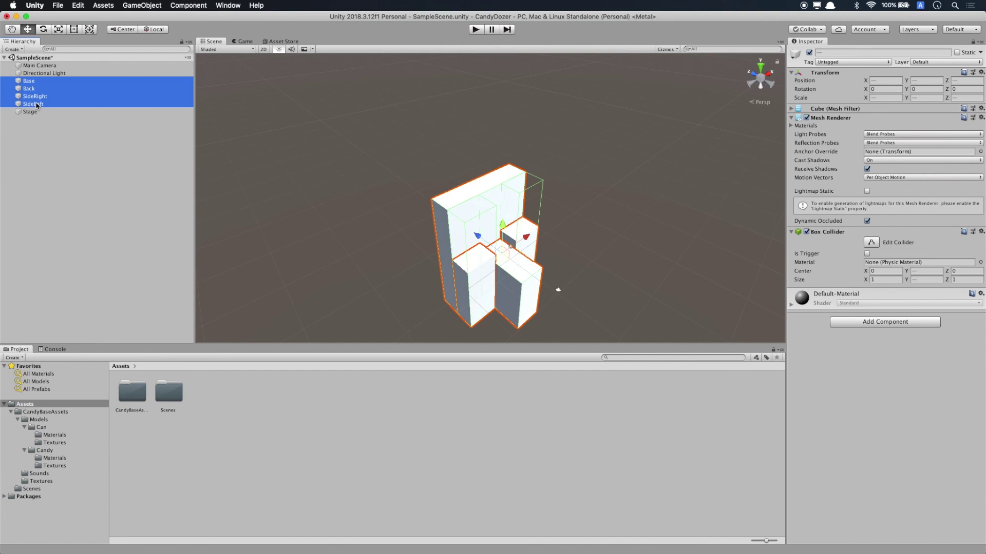
left_click_drag(37, 107, 32, 110)
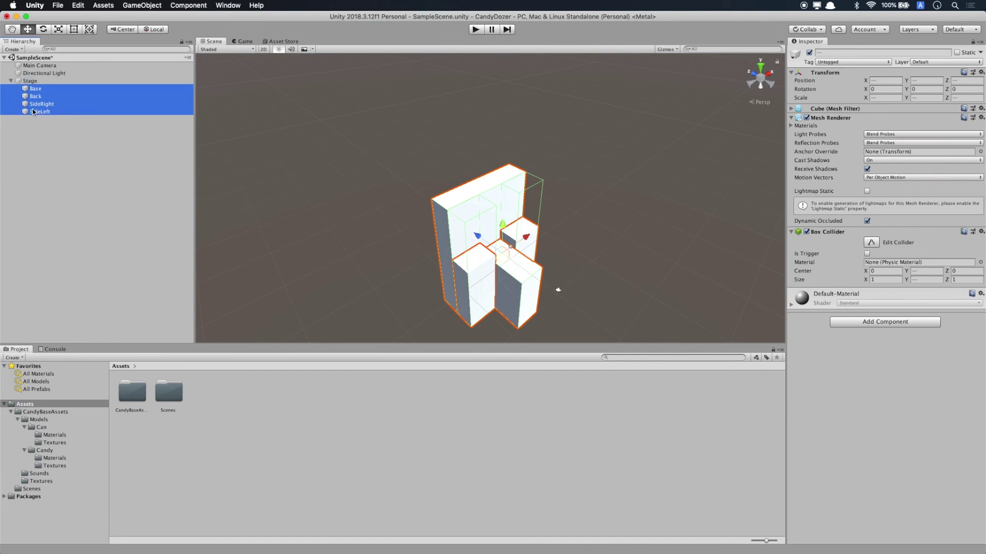
left_click(92, 155)
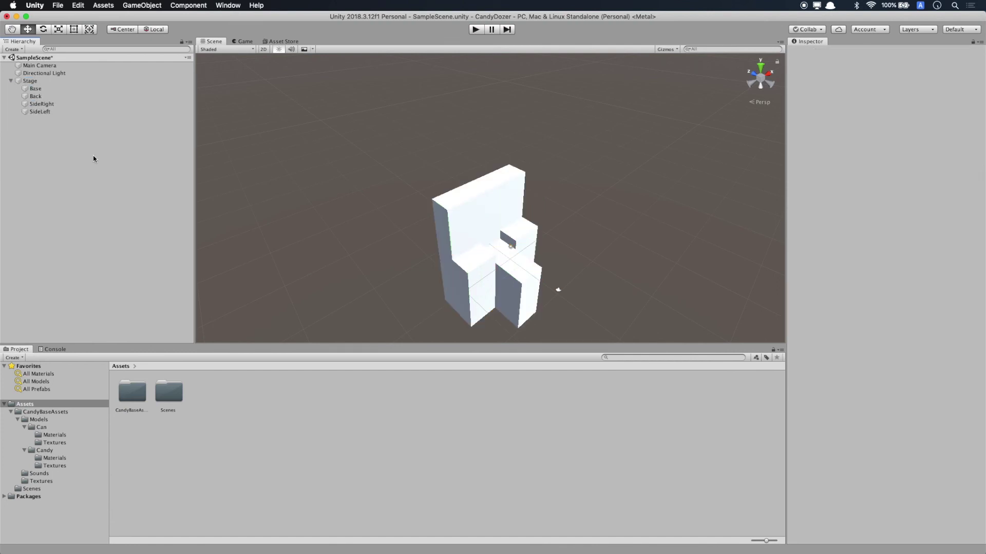